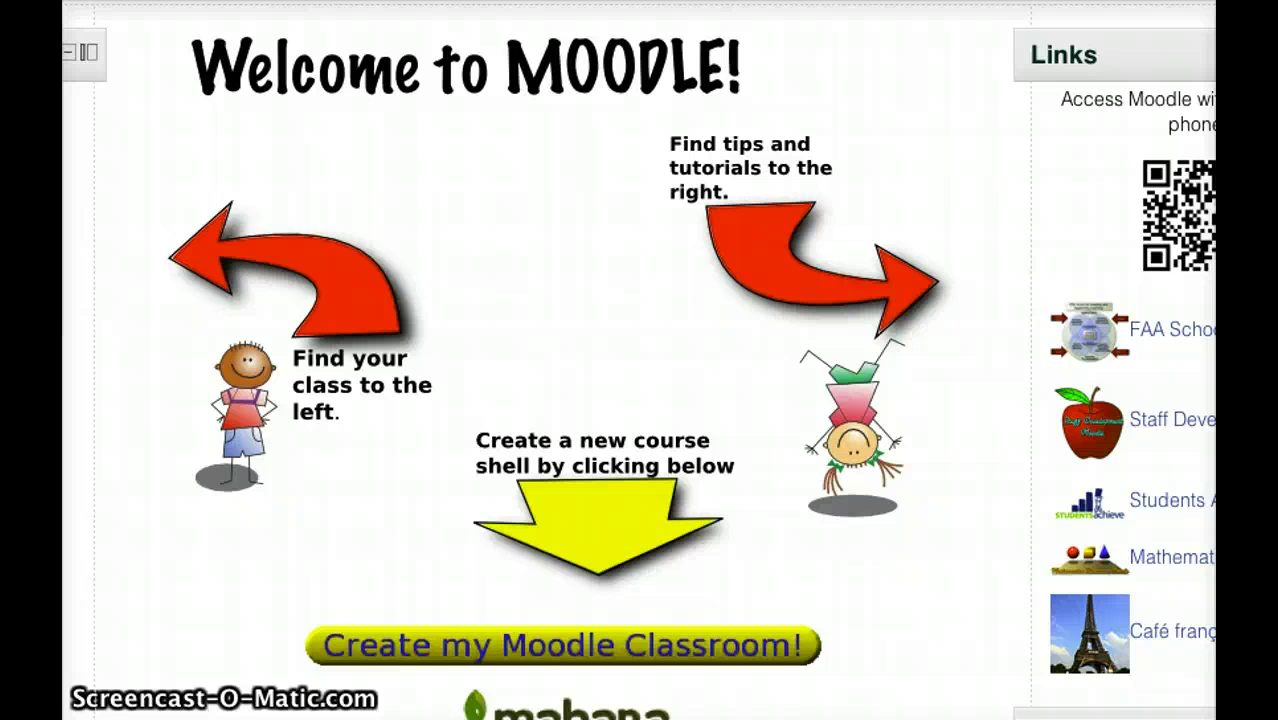
Upload the file dl to faa june 2011.pptx to the portfolio's Files area
{"action": "scroll", "coordinate": [1047, 642], "scroll_direction": "down", "scroll_amount": 2}
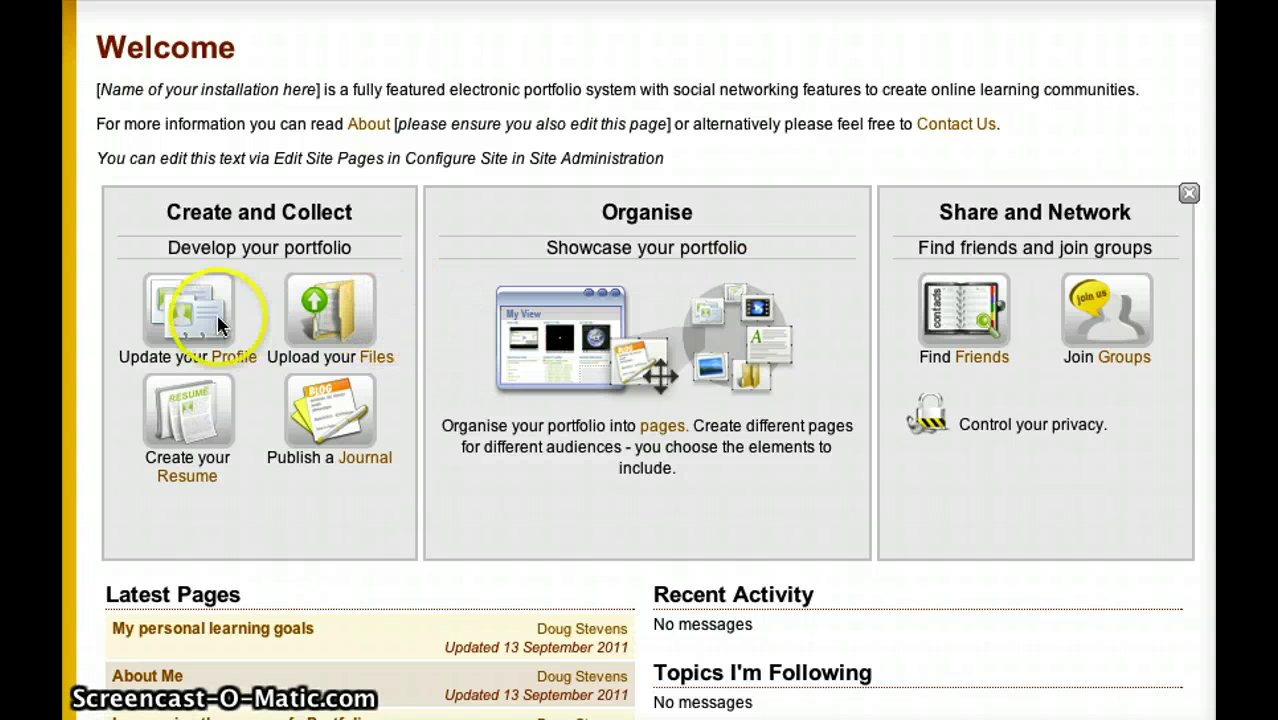
{"action": "left_click", "coordinate": [358, 336]}
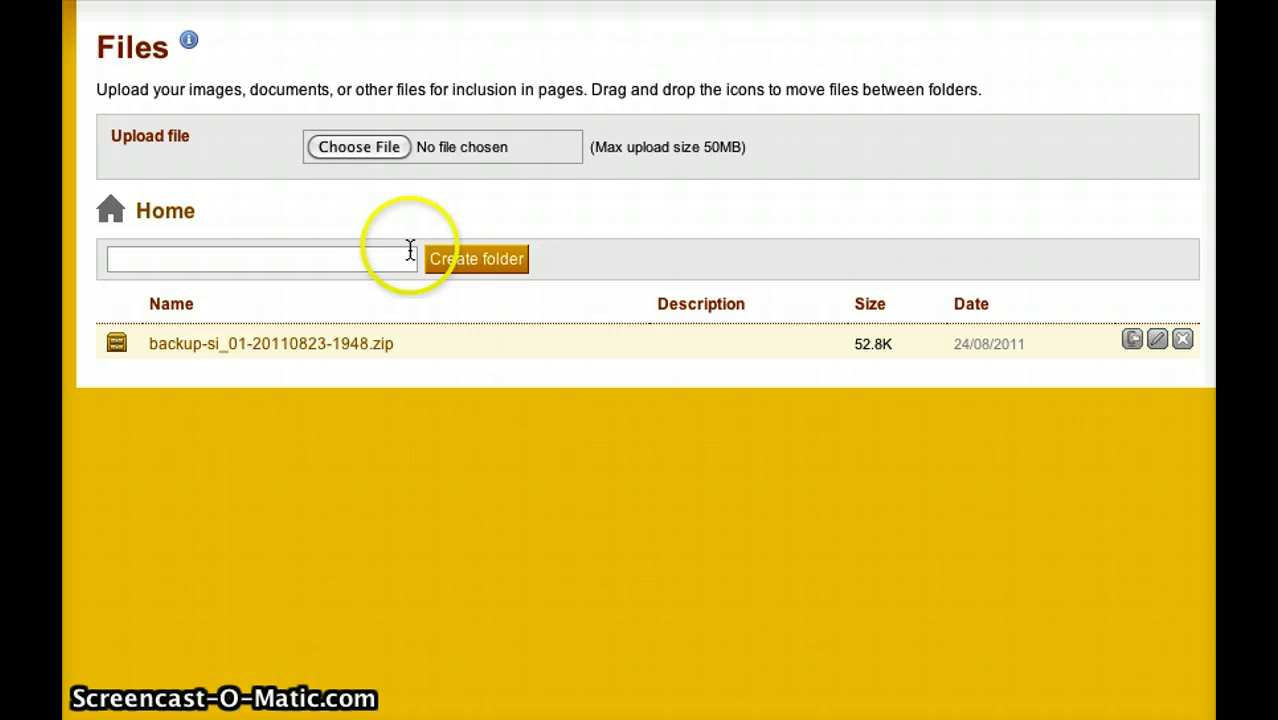
{"action": "left_click", "coordinate": [396, 157]}
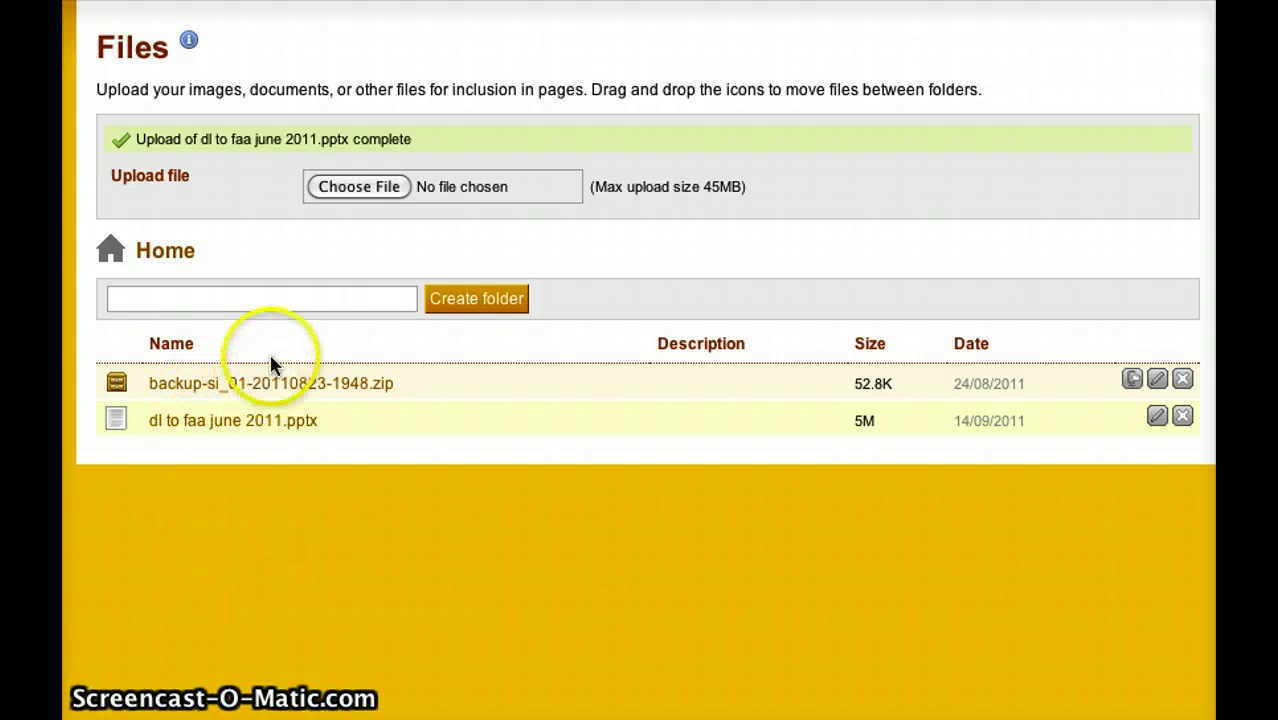
Create a folder named Folder 1 and move dl to faa june 2011.pptx into it
{"action": "left_click", "coordinate": [279, 311]}
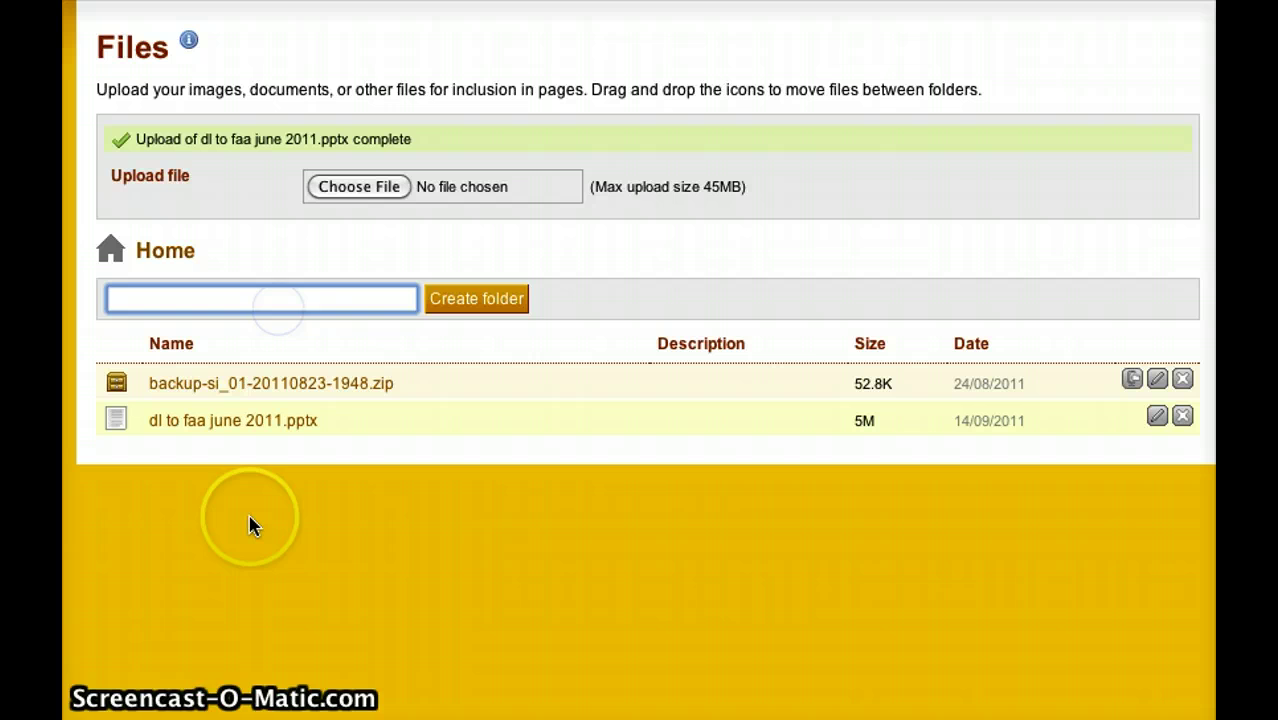
{"action": "type", "text": "Folder 1"}
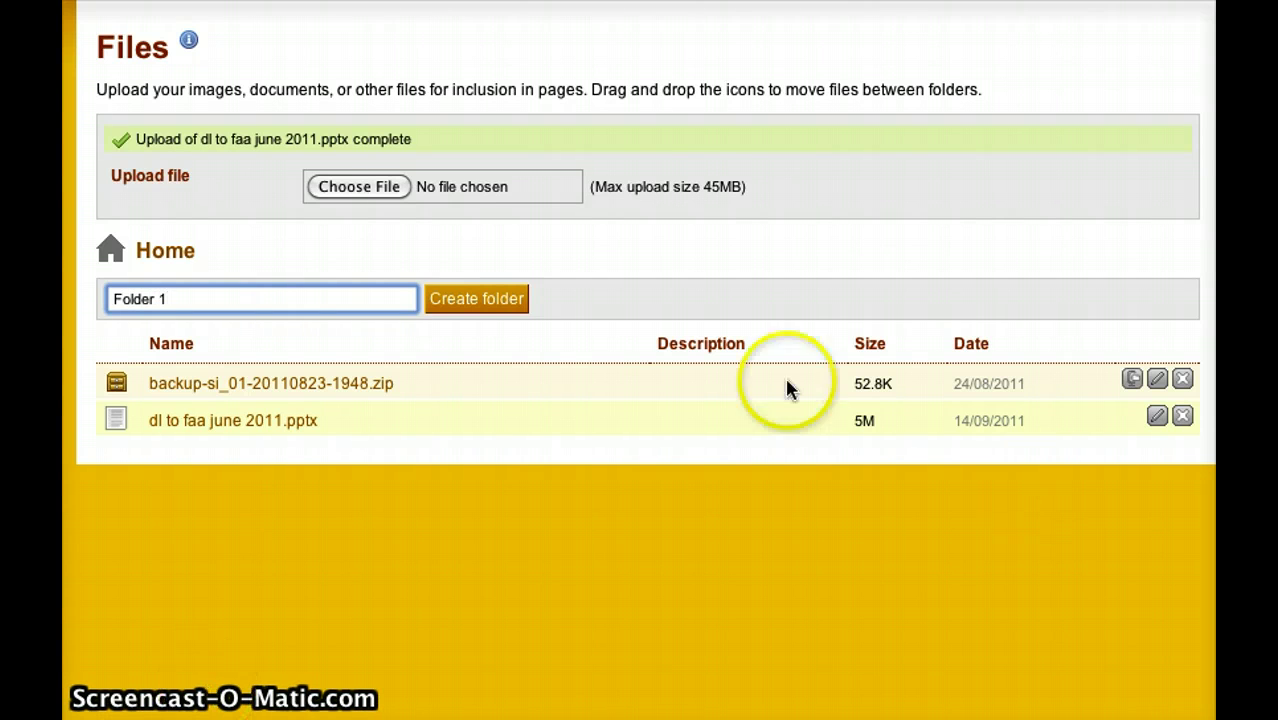
{"action": "left_click", "coordinate": [460, 312]}
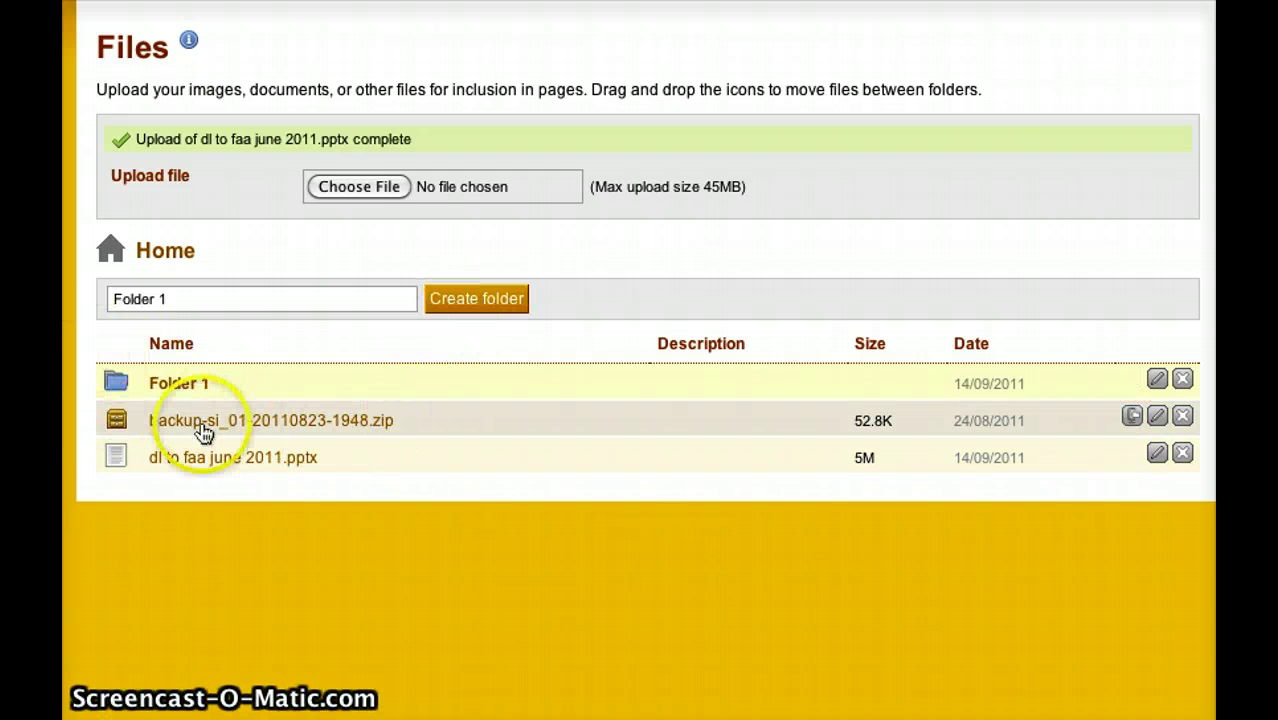
{"action": "left_click_drag", "start_coordinate": [212, 457], "coordinate": [163, 390]}
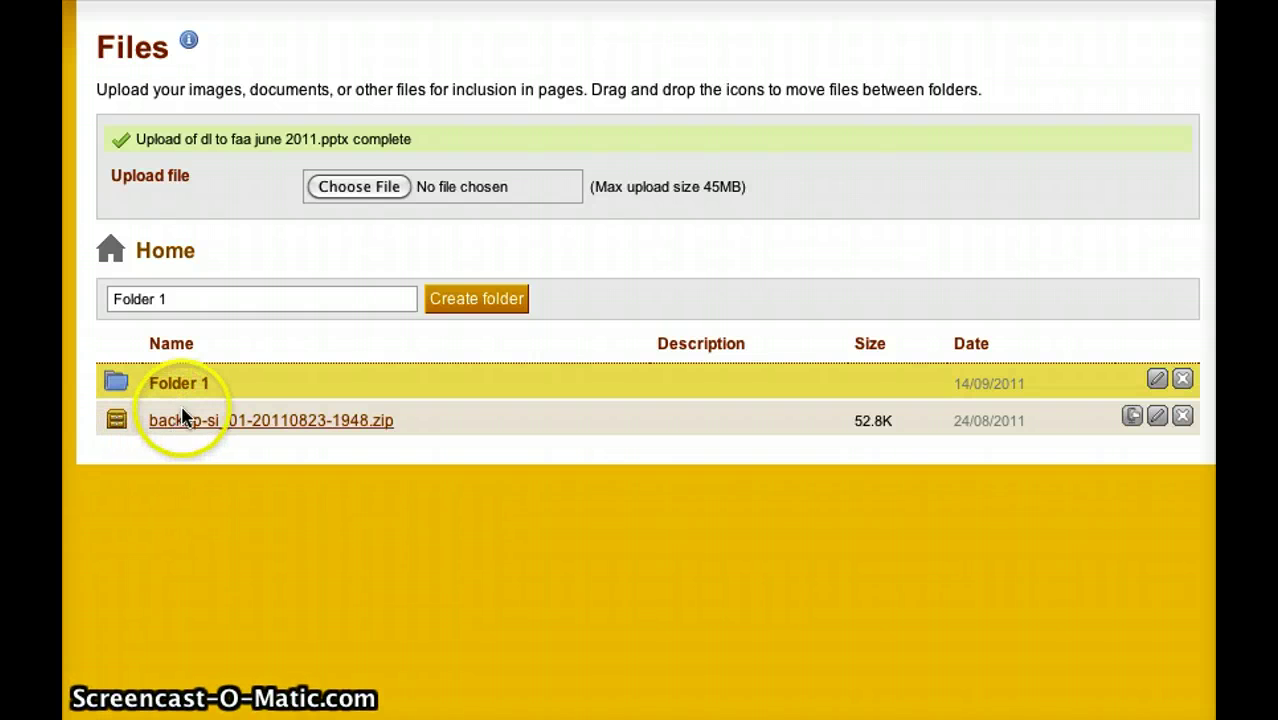
Change the name of dl to faa june 2011.pptx inside Folder 1 to DL Presentation
{"action": "left_click", "coordinate": [186, 391]}
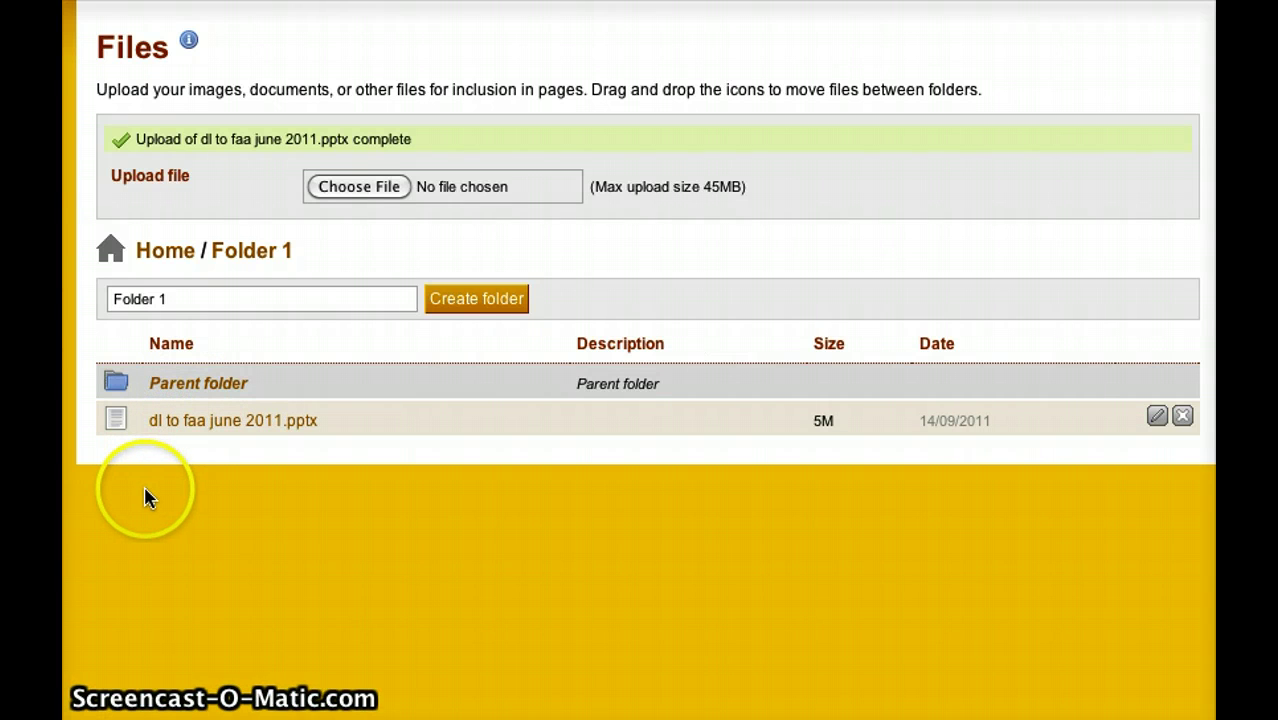
{"action": "left_click", "coordinate": [1157, 418]}
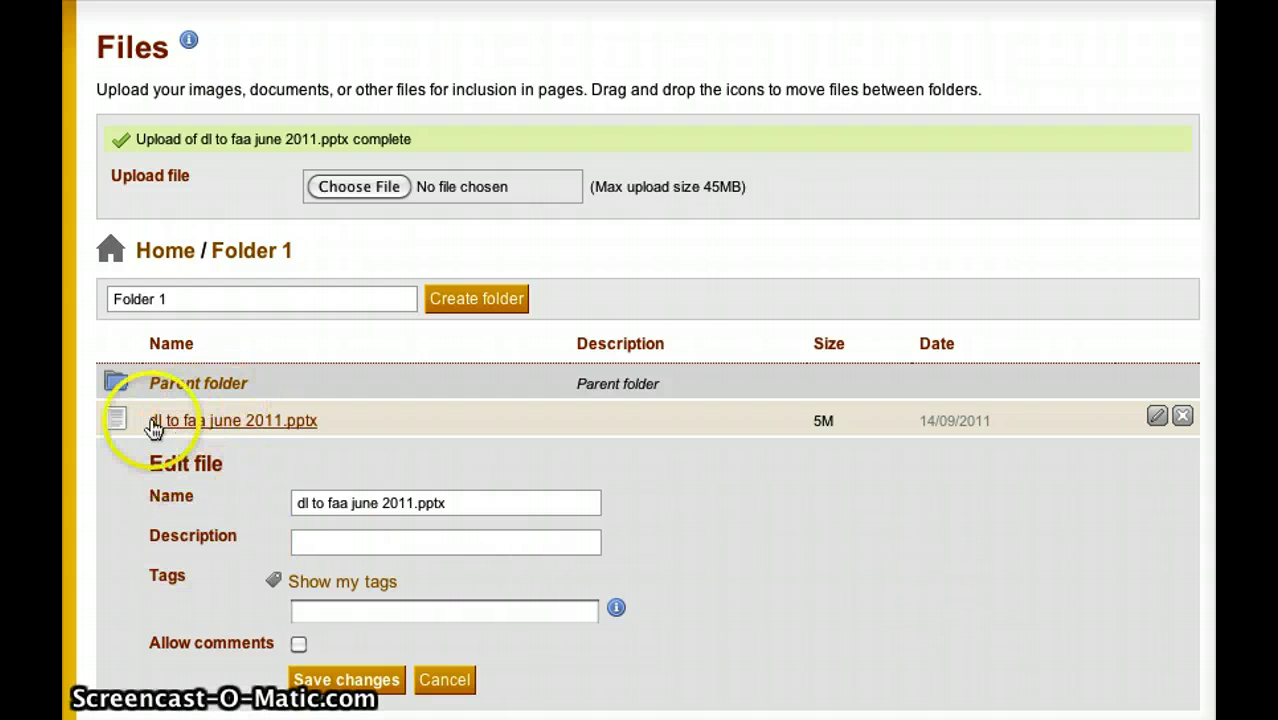
{"action": "scroll", "coordinate": [170, 515], "scroll_direction": "down", "scroll_amount": 1}
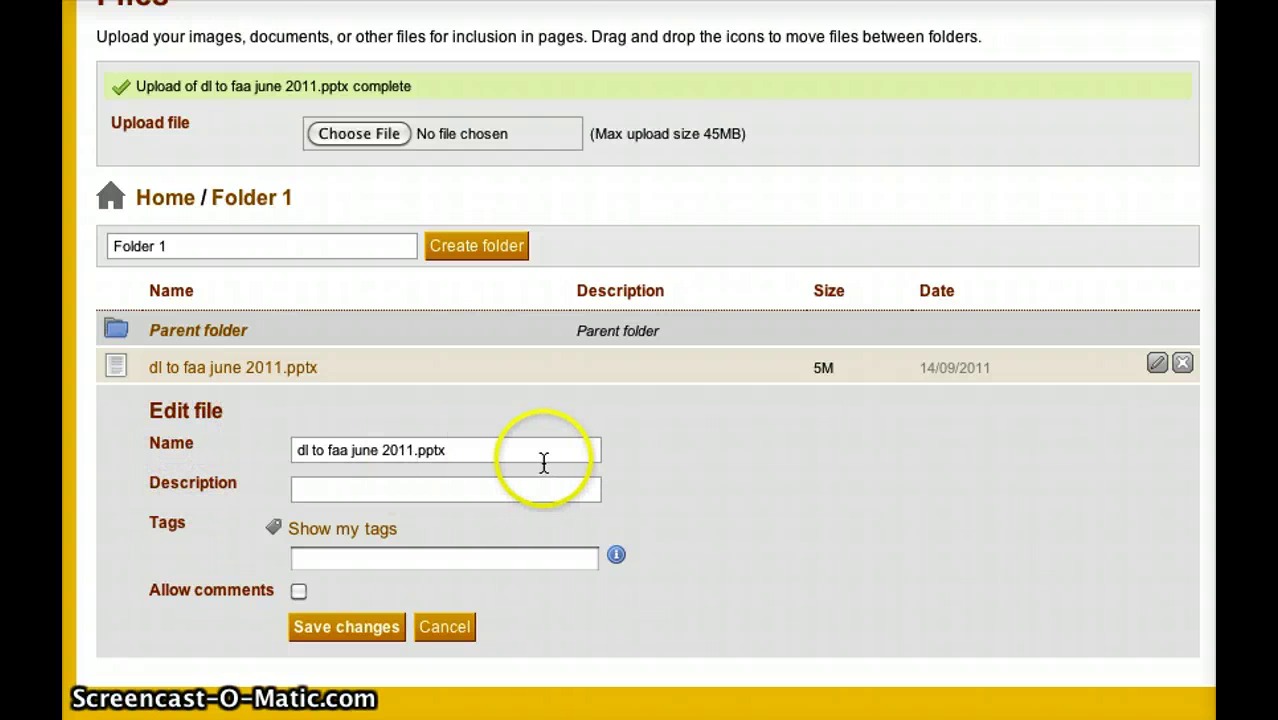
{"action": "left_click", "coordinate": [459, 452]}
{"action": "left_click_drag", "start_coordinate": [459, 452], "coordinate": [163, 442]}
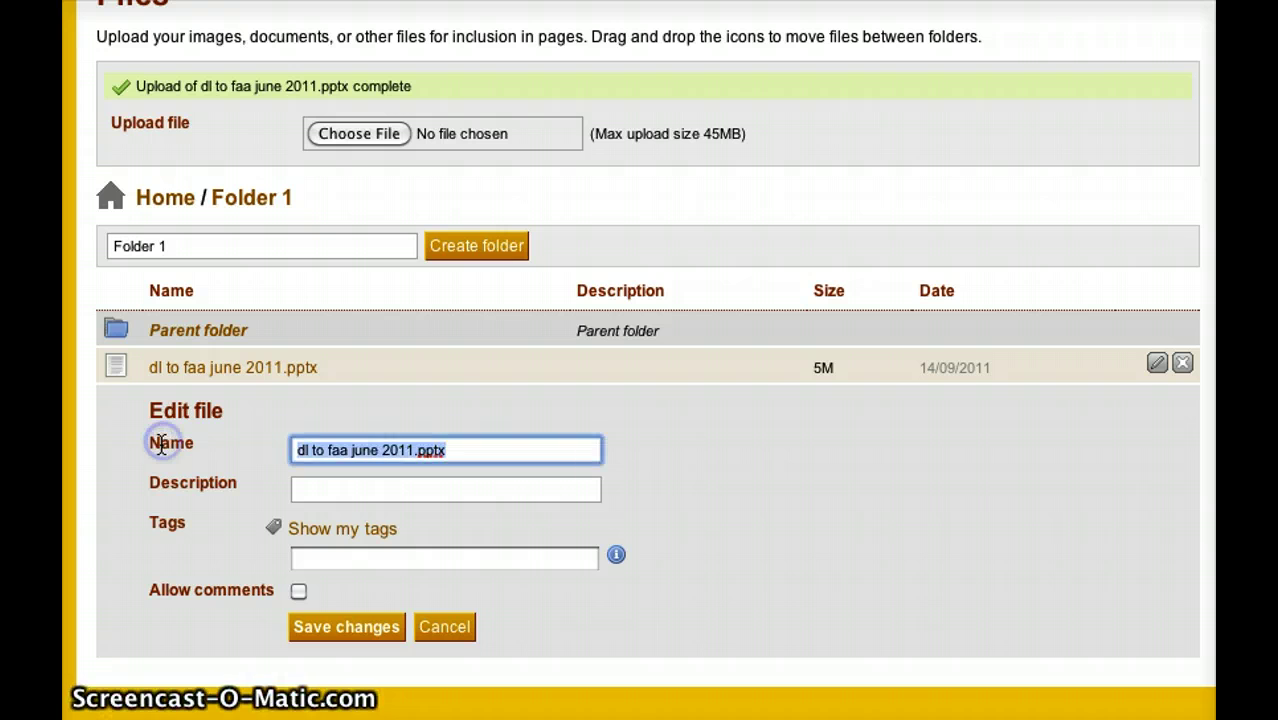
{"action": "type", "text": "D"}
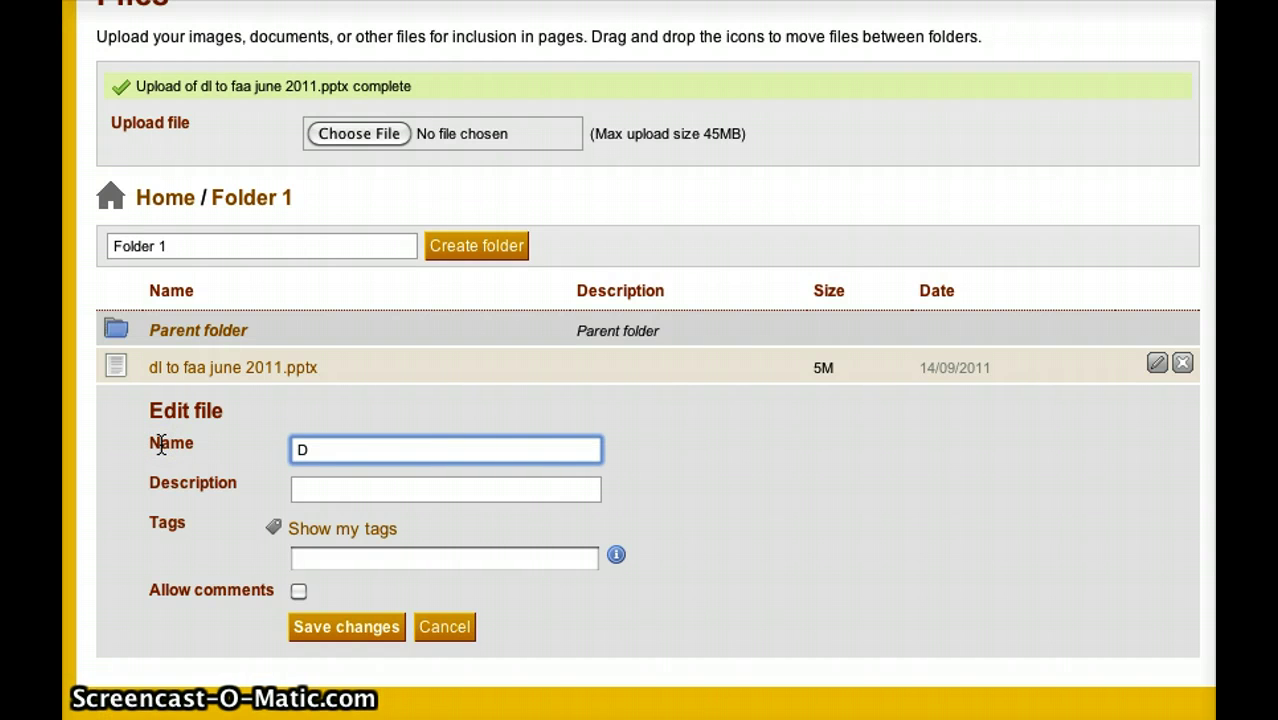
{"action": "type", "text": "L Presentation"}
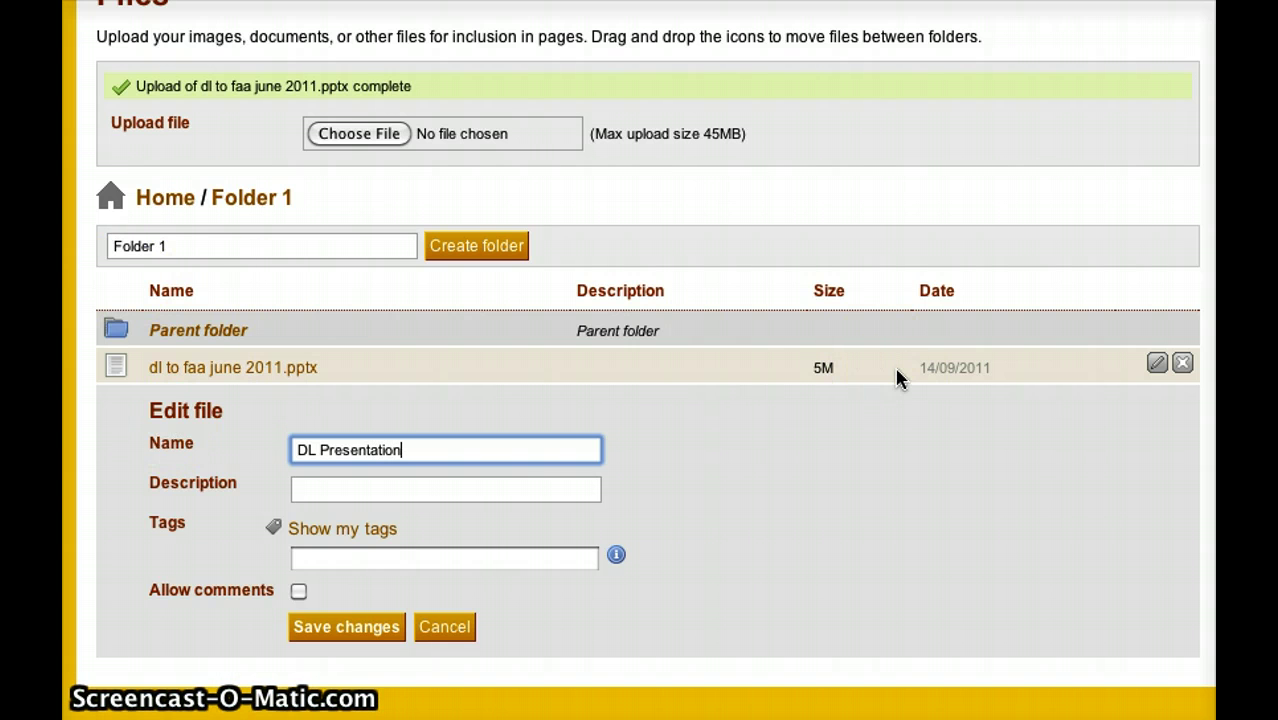
Give the presentation file the description "This is cool" and the tag powerpoint
{"action": "left_click", "coordinate": [330, 485]}
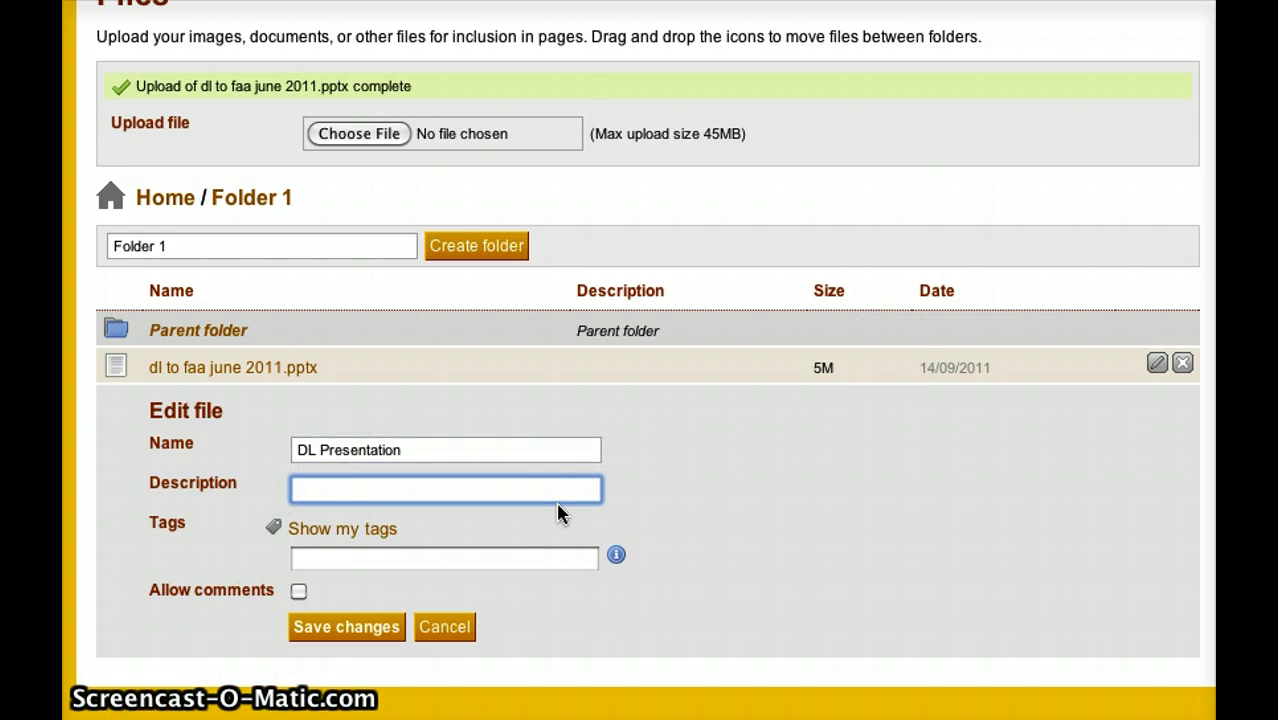
{"action": "type", "text": "This is cool"}
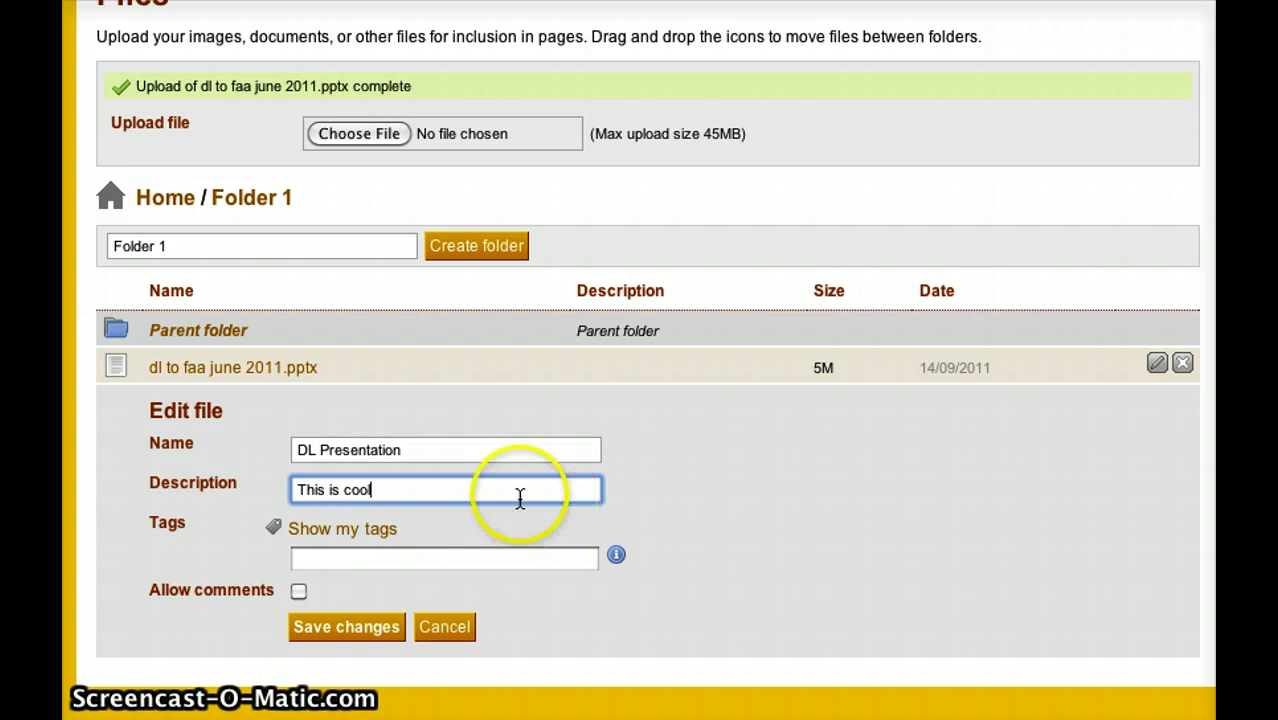
{"action": "left_click", "coordinate": [450, 558]}
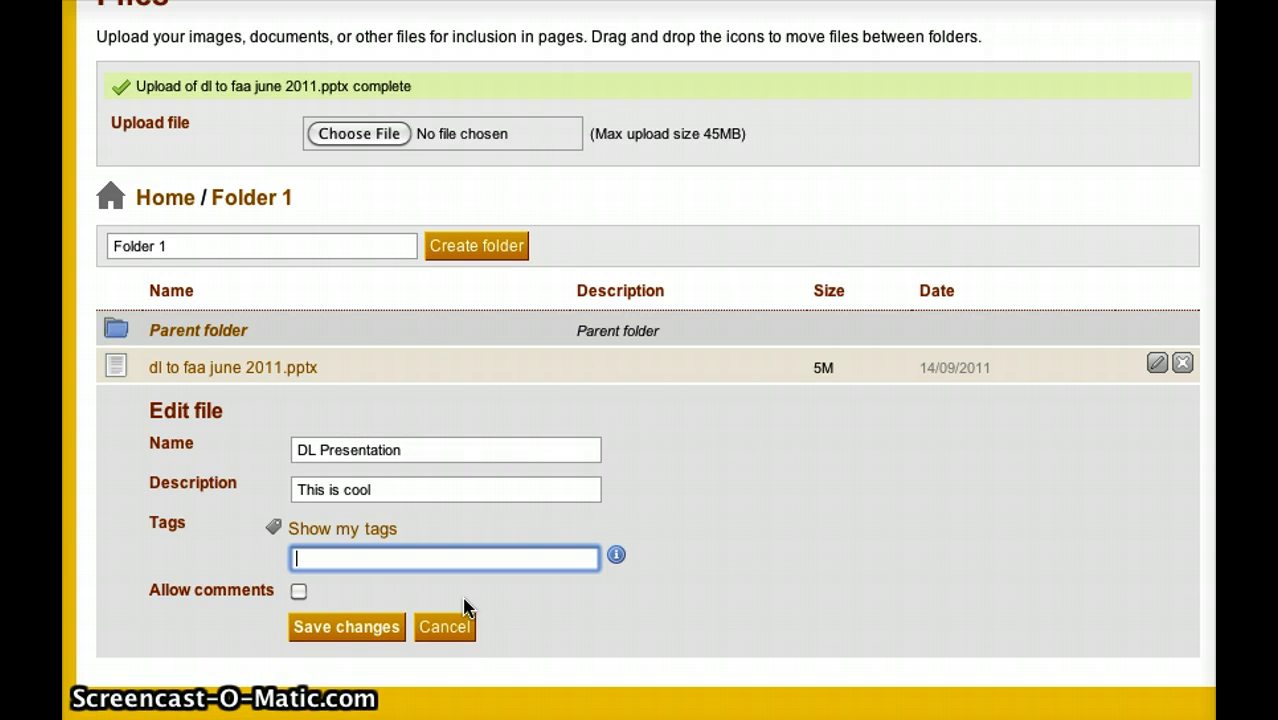
{"action": "type", "text": "powerpoint"}
Allow comments on the presentation file and save its changed details
{"action": "scroll", "coordinate": [826, 478], "scroll_direction": "down", "scroll_amount": 1}
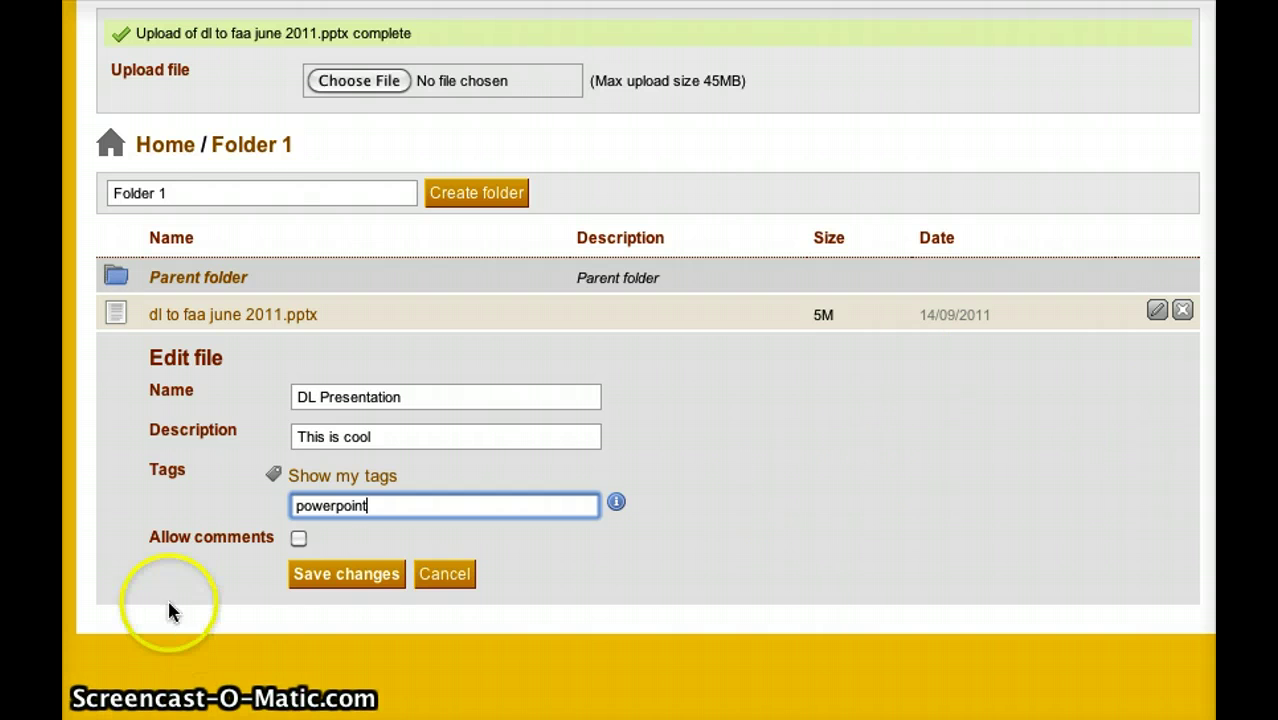
{"action": "left_click", "coordinate": [298, 538]}
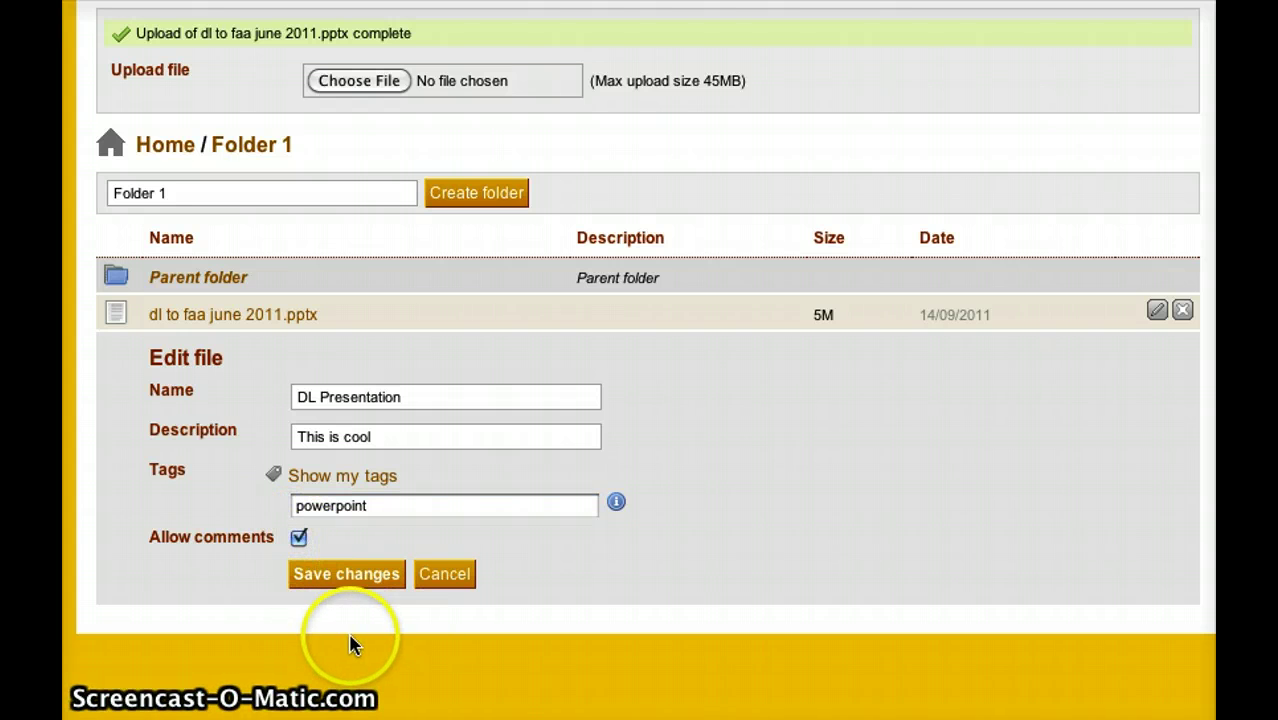
{"action": "left_click", "coordinate": [315, 575]}
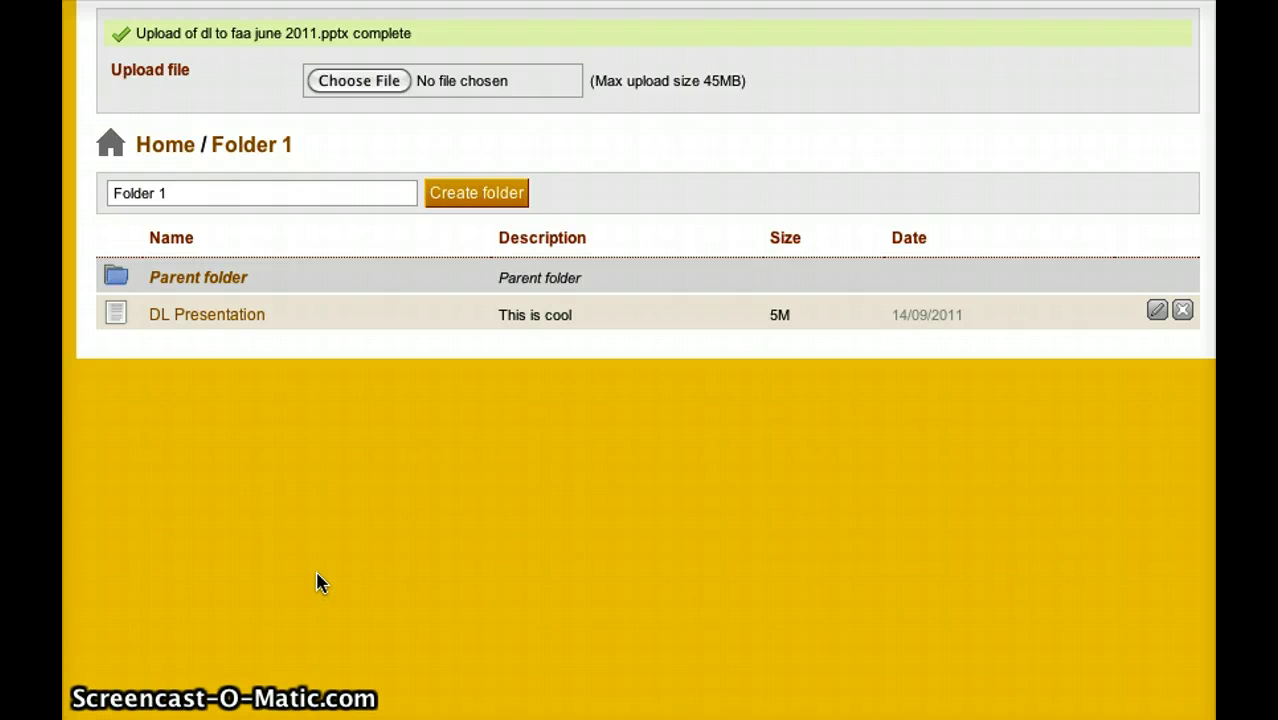
{"action": "scroll", "coordinate": [416, 534], "scroll_direction": "up", "scroll_amount": 3}
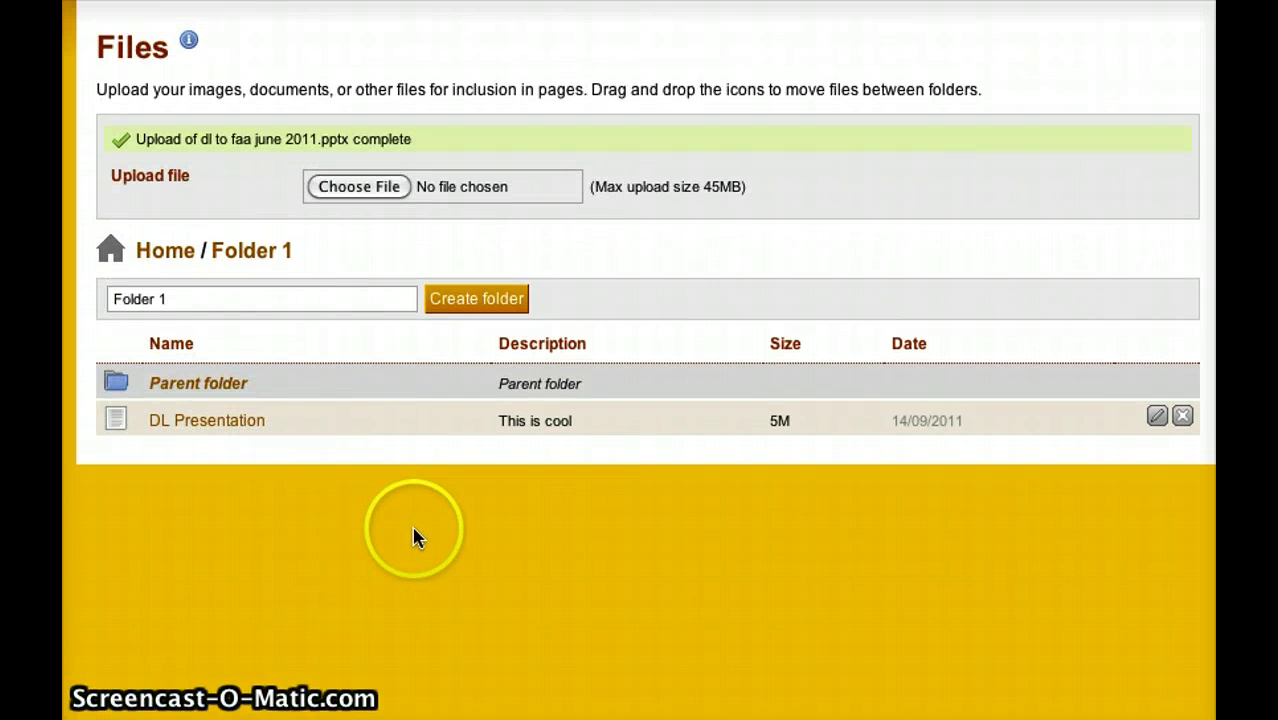
{"action": "scroll", "coordinate": [442, 449], "scroll_direction": "up", "scroll_amount": 1}
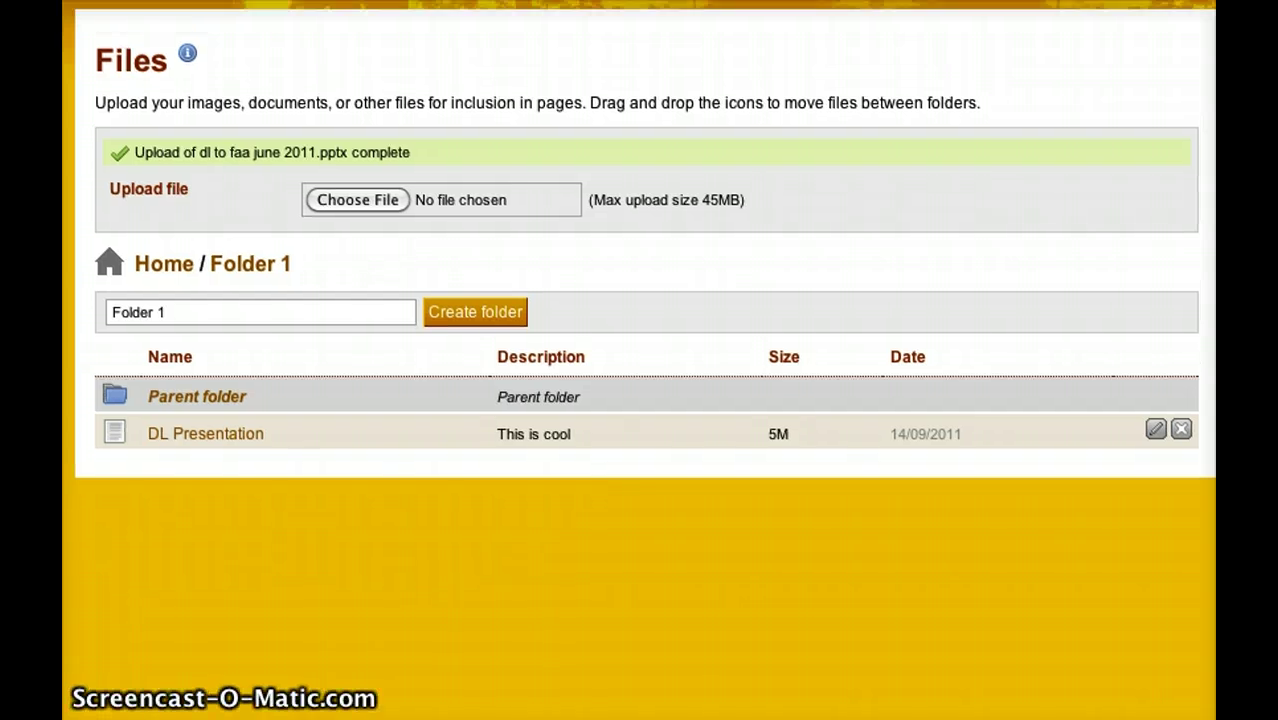
{"action": "scroll", "coordinate": [638, 360], "scroll_direction": "up", "scroll_amount": 2}
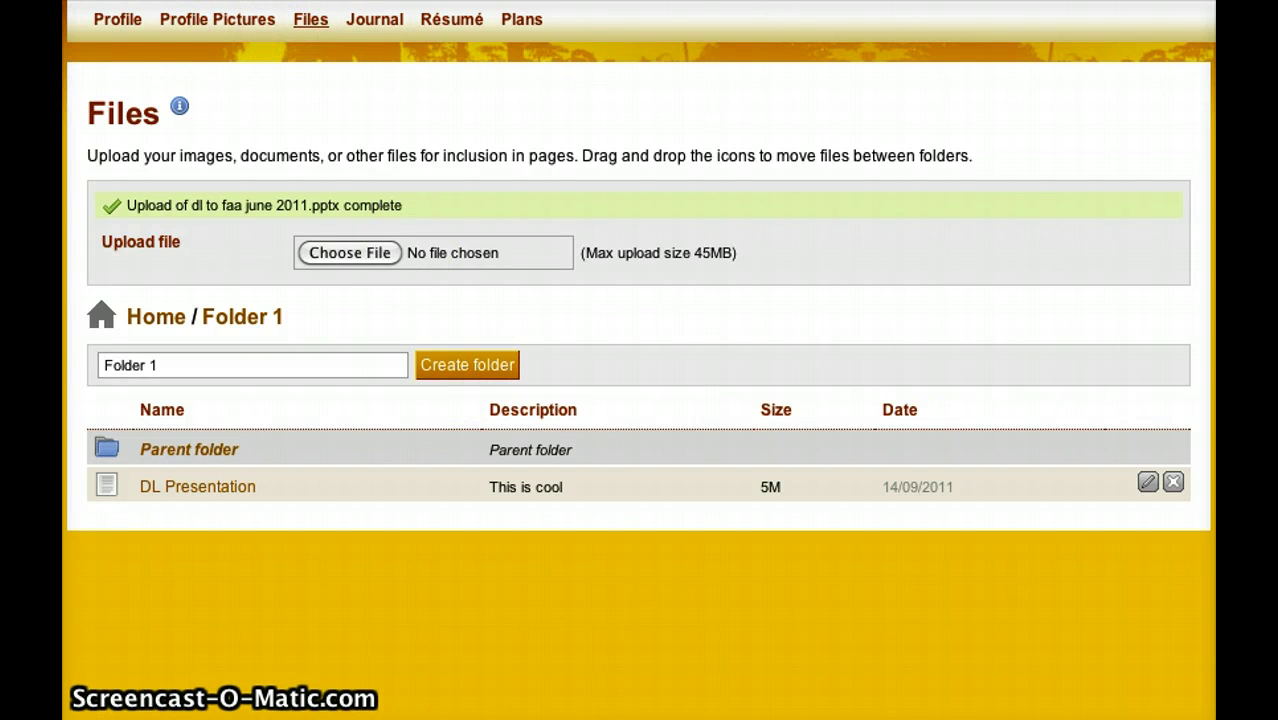
{"action": "left_click", "coordinate": [135, 20]}
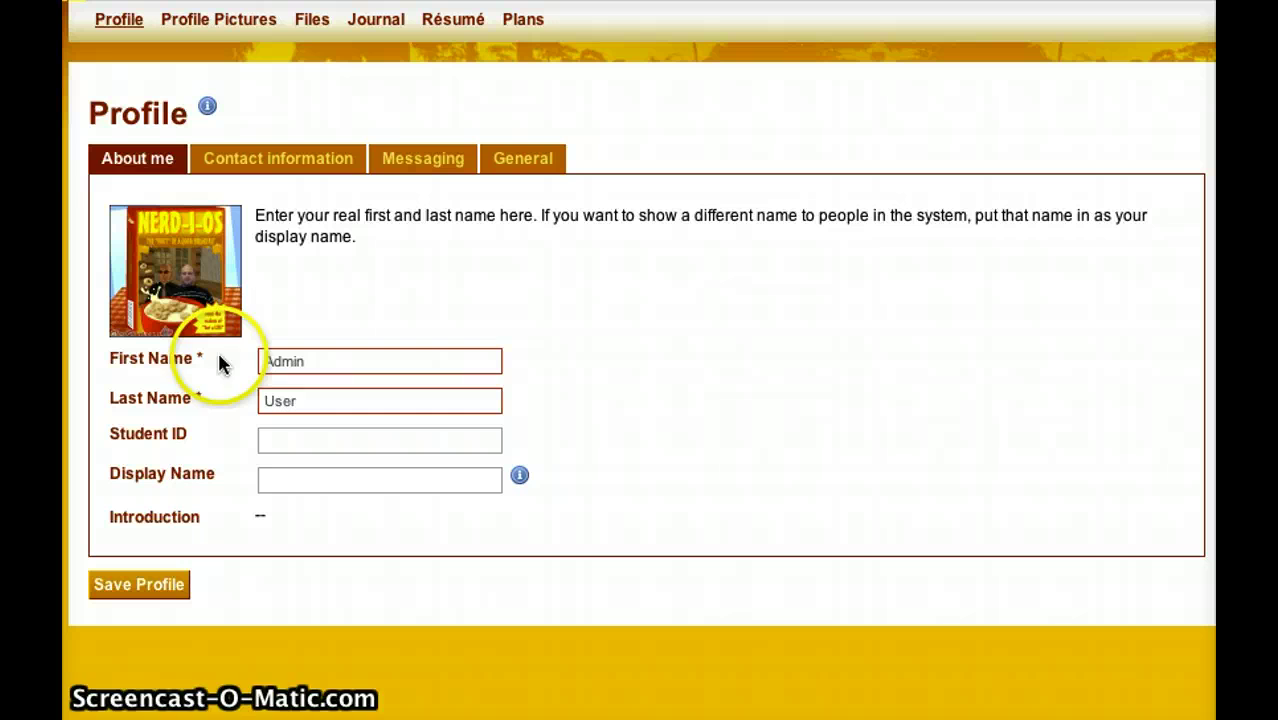
{"action": "left_click", "coordinate": [298, 166]}
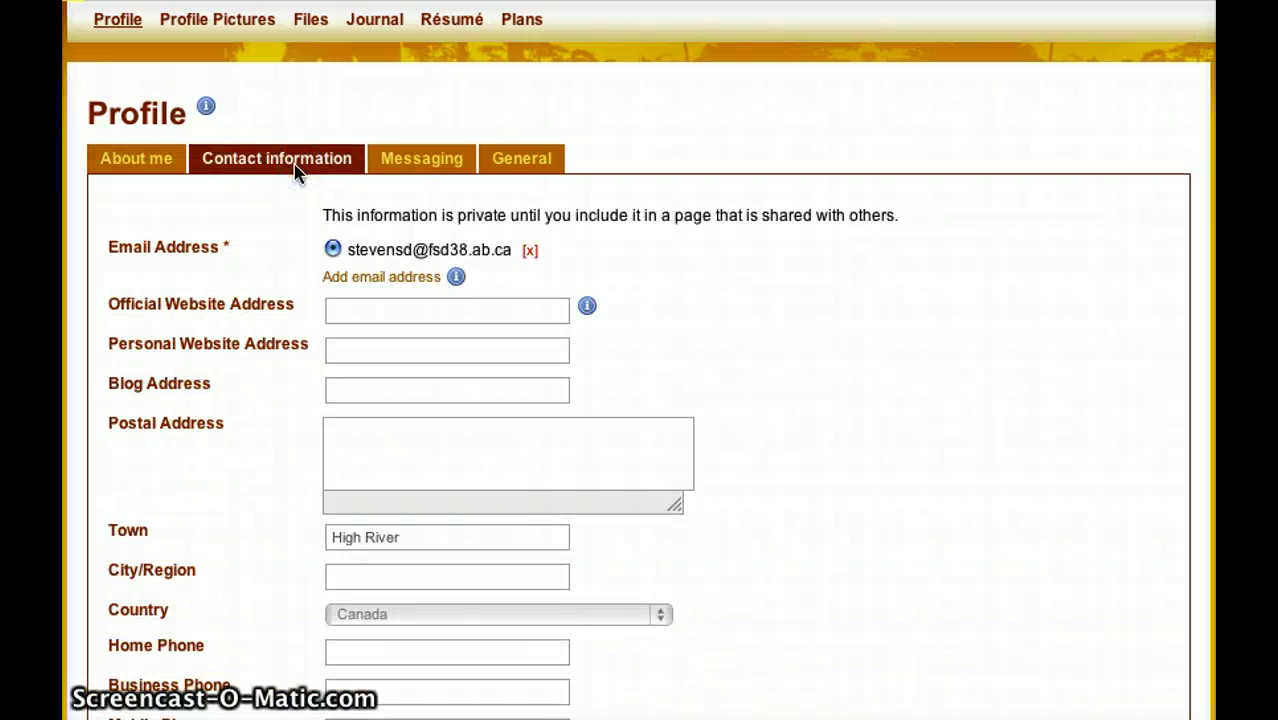
{"action": "left_click", "coordinate": [353, 310]}
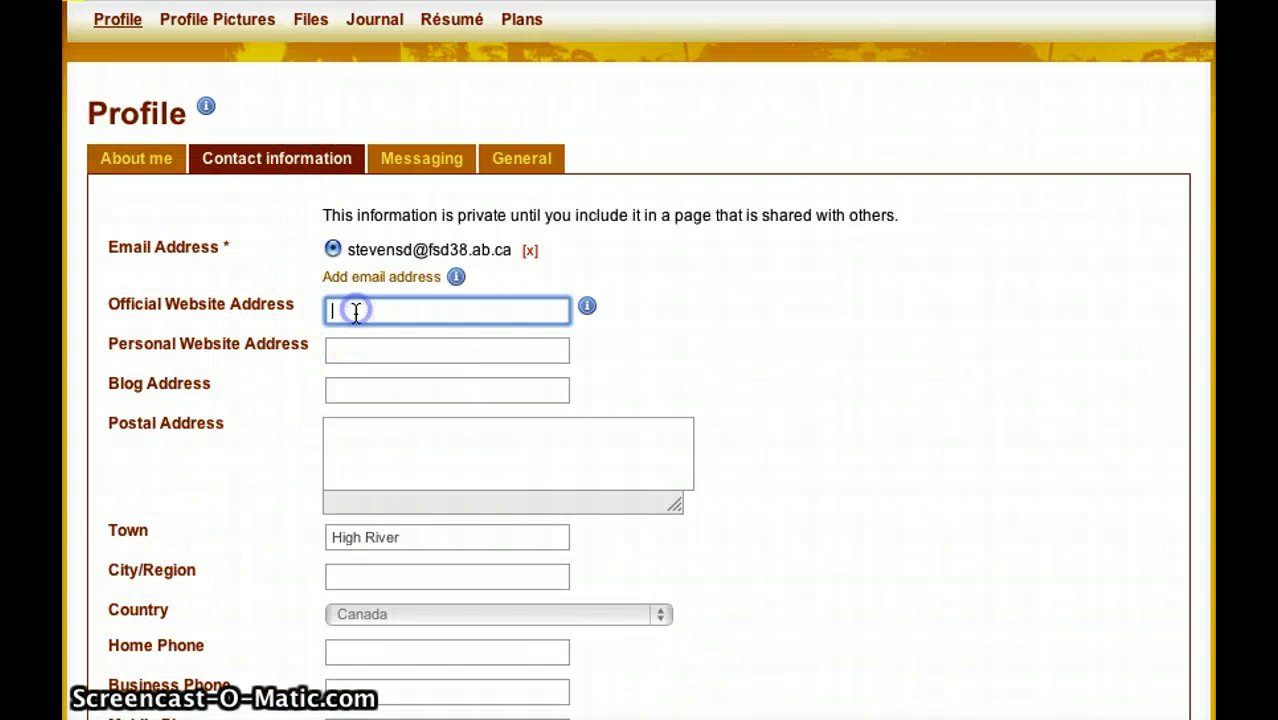
{"action": "left_click", "coordinate": [396, 386]}
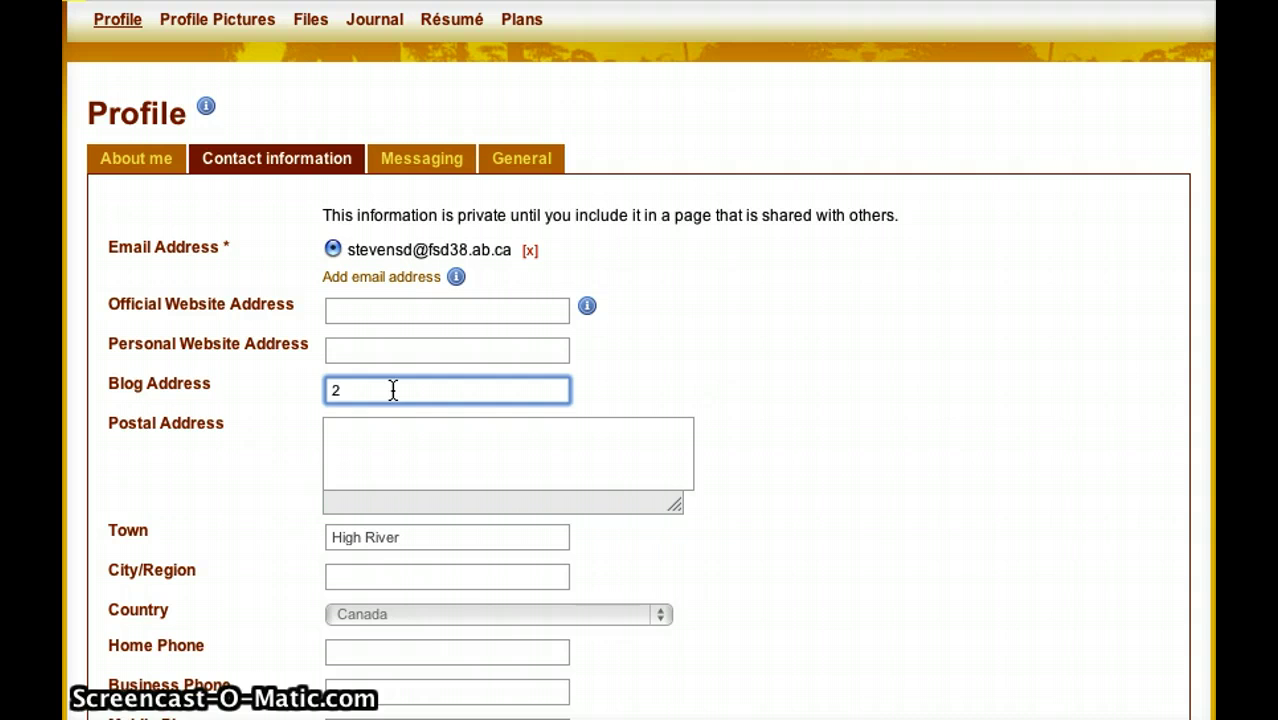
{"action": "type", "text": "http"}
{"action": "key", "text": "Down"}
{"action": "key", "text": "Return"}
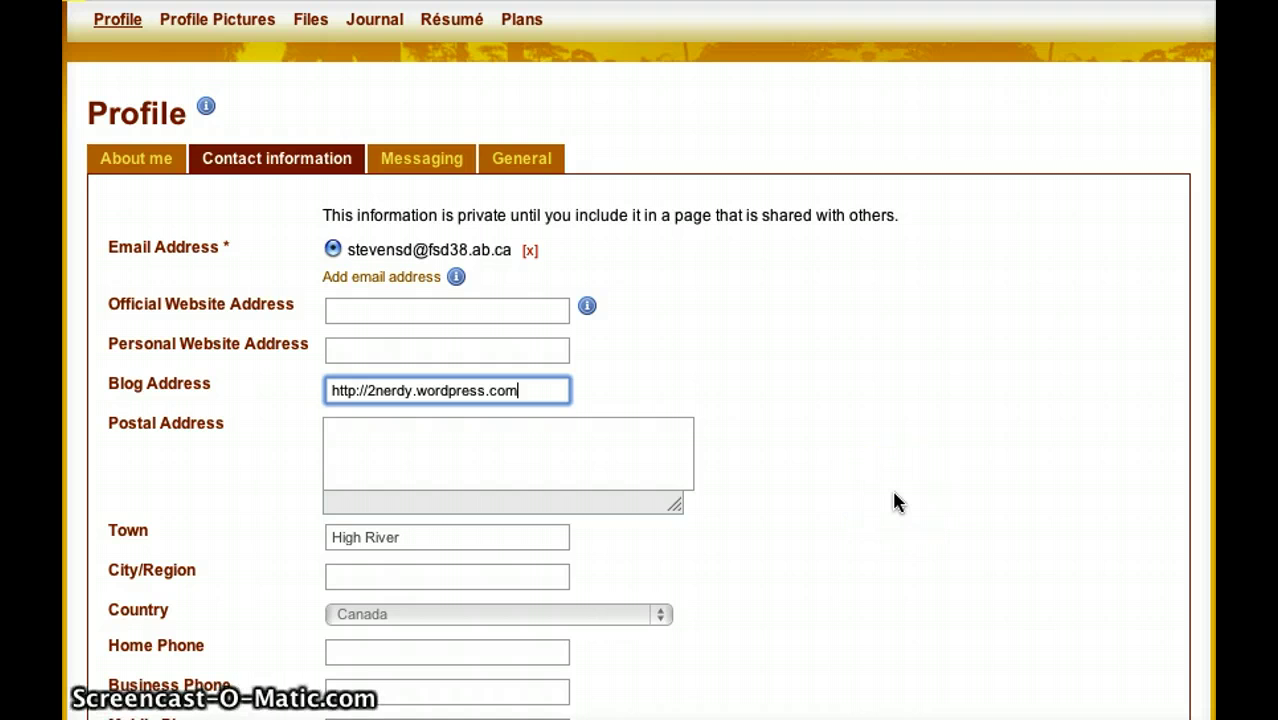
Look over the profile's messaging and general details, and save the profile
{"action": "left_click", "coordinate": [405, 172]}
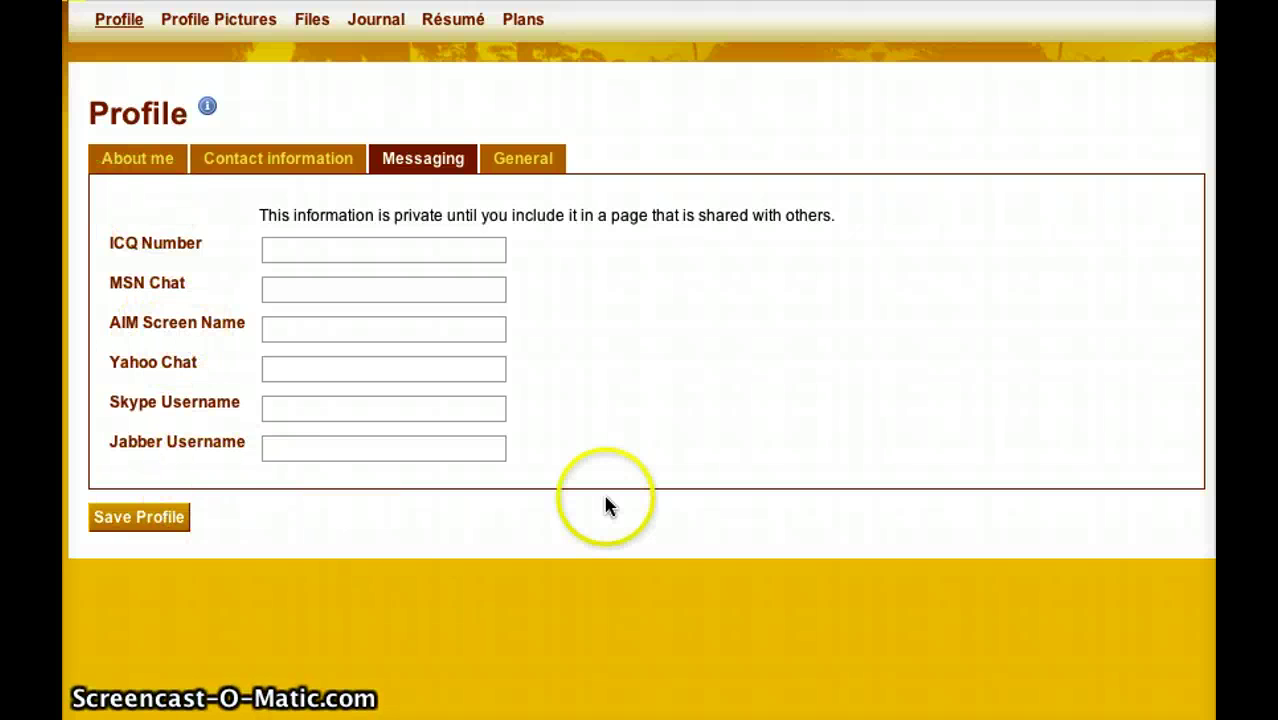
{"action": "left_click", "coordinate": [497, 165]}
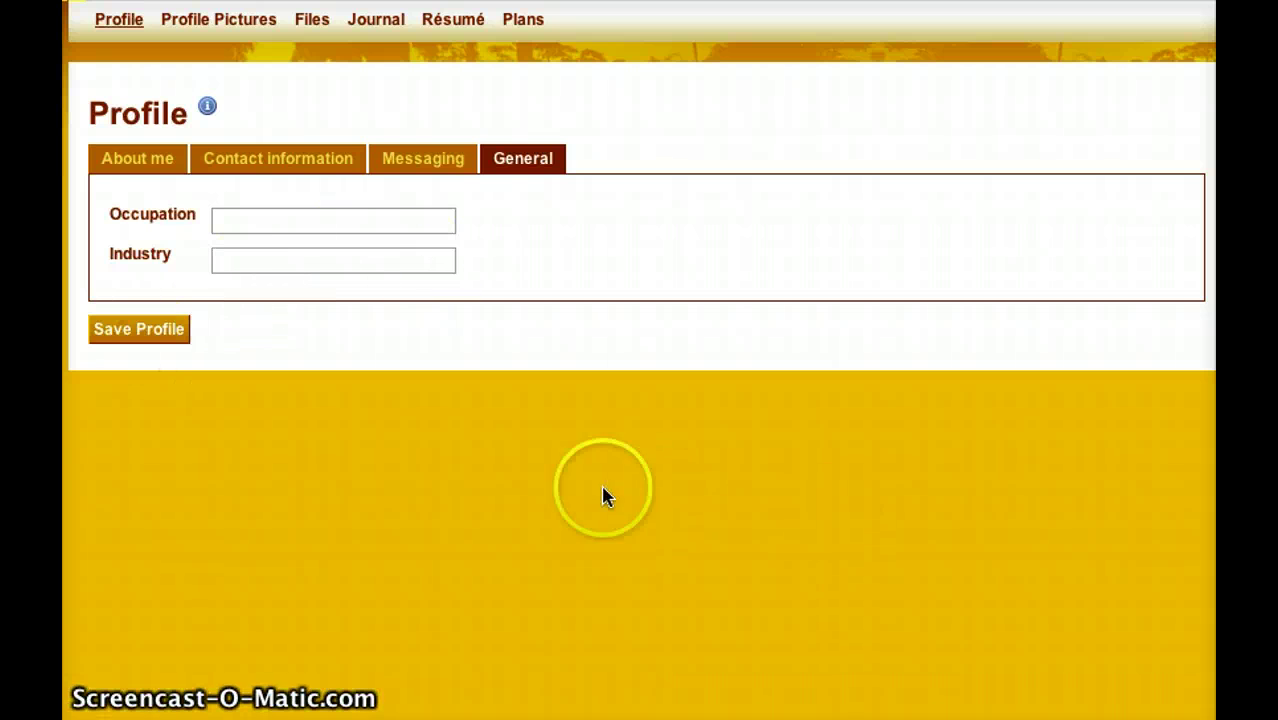
{"action": "left_click", "coordinate": [141, 330]}
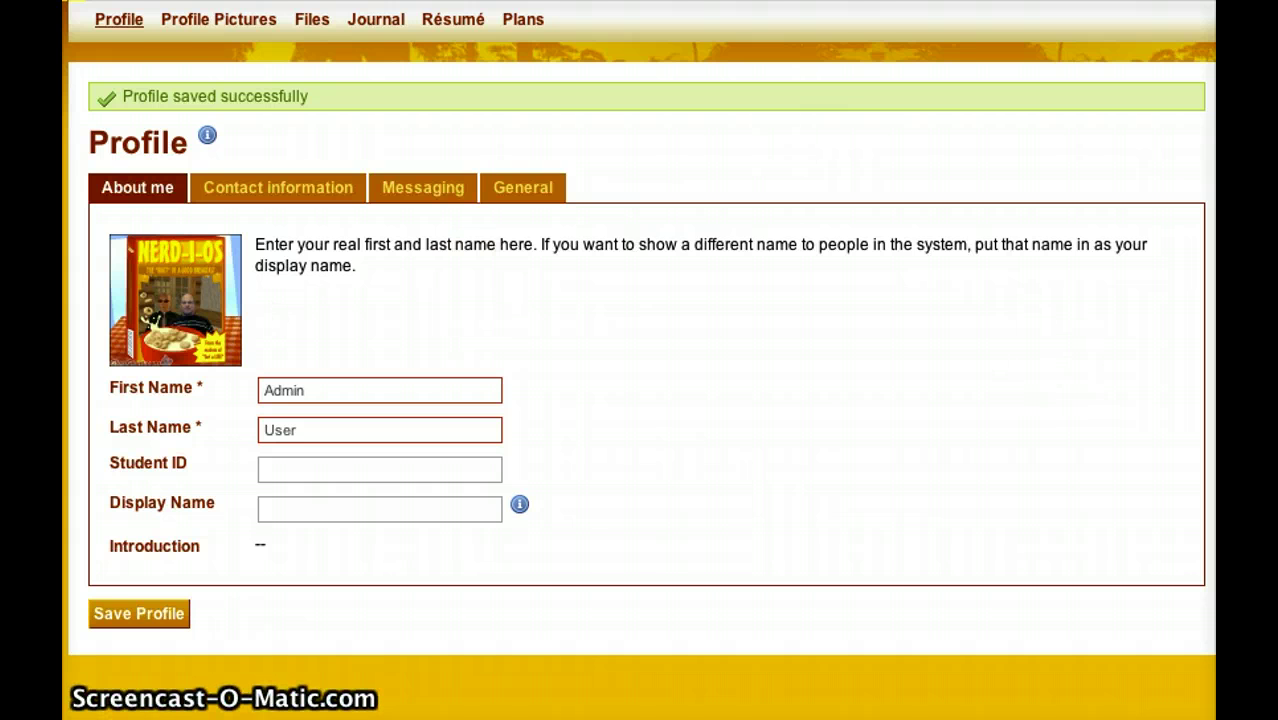
View the portfolio's profile pictures and the top-level list of uploaded files
{"action": "left_click", "coordinate": [200, 21]}
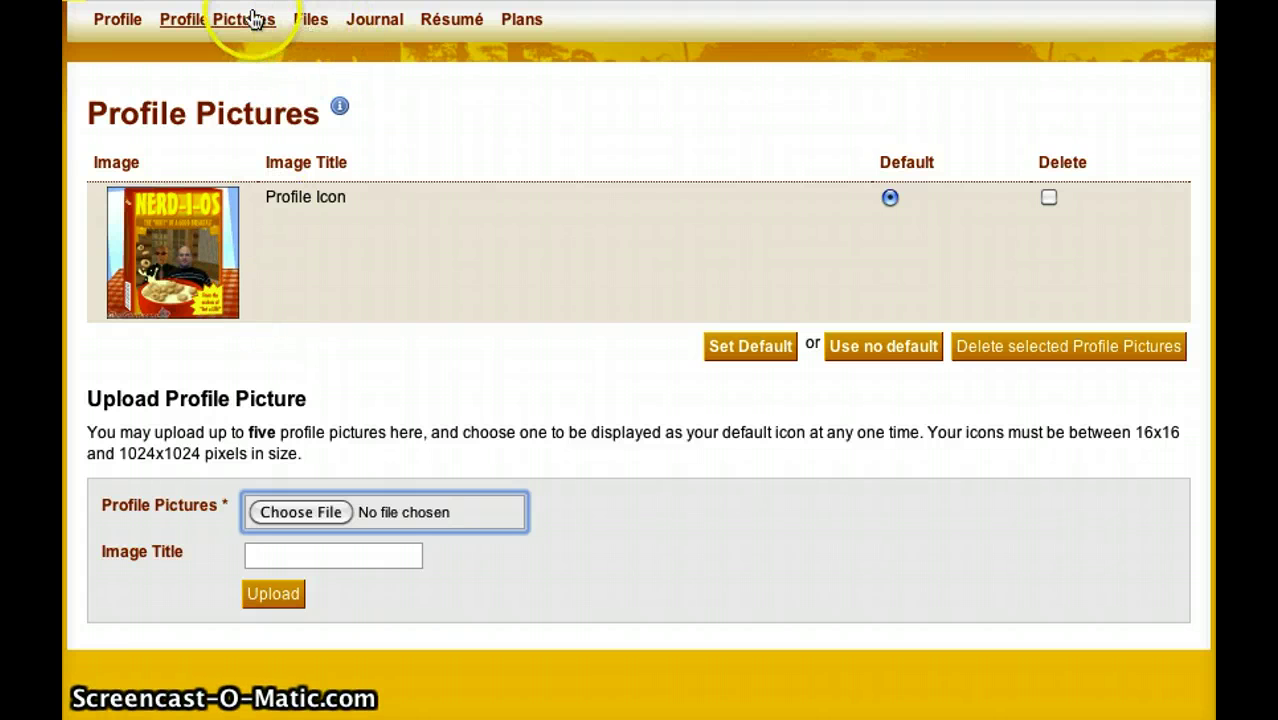
{"action": "left_click", "coordinate": [311, 27]}
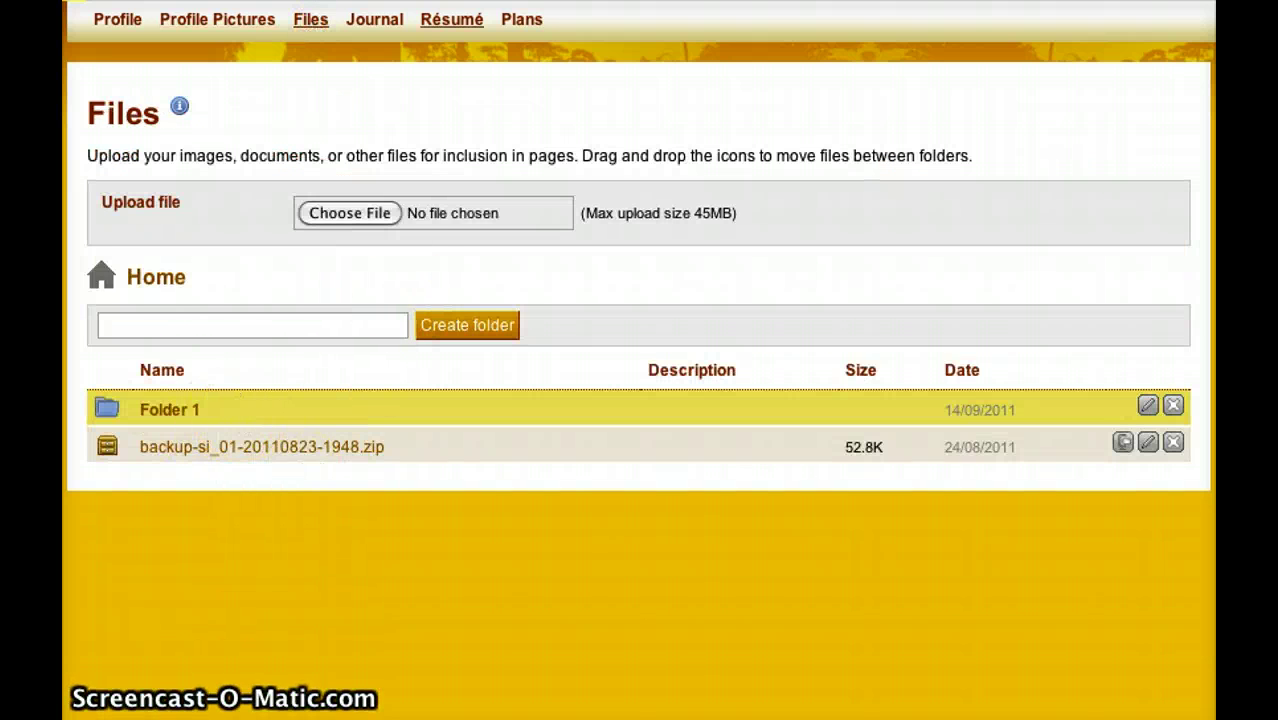
Create a journal entry titled "This is my thoughts" with the body text "Hello" and save it
{"action": "left_click", "coordinate": [356, 21]}
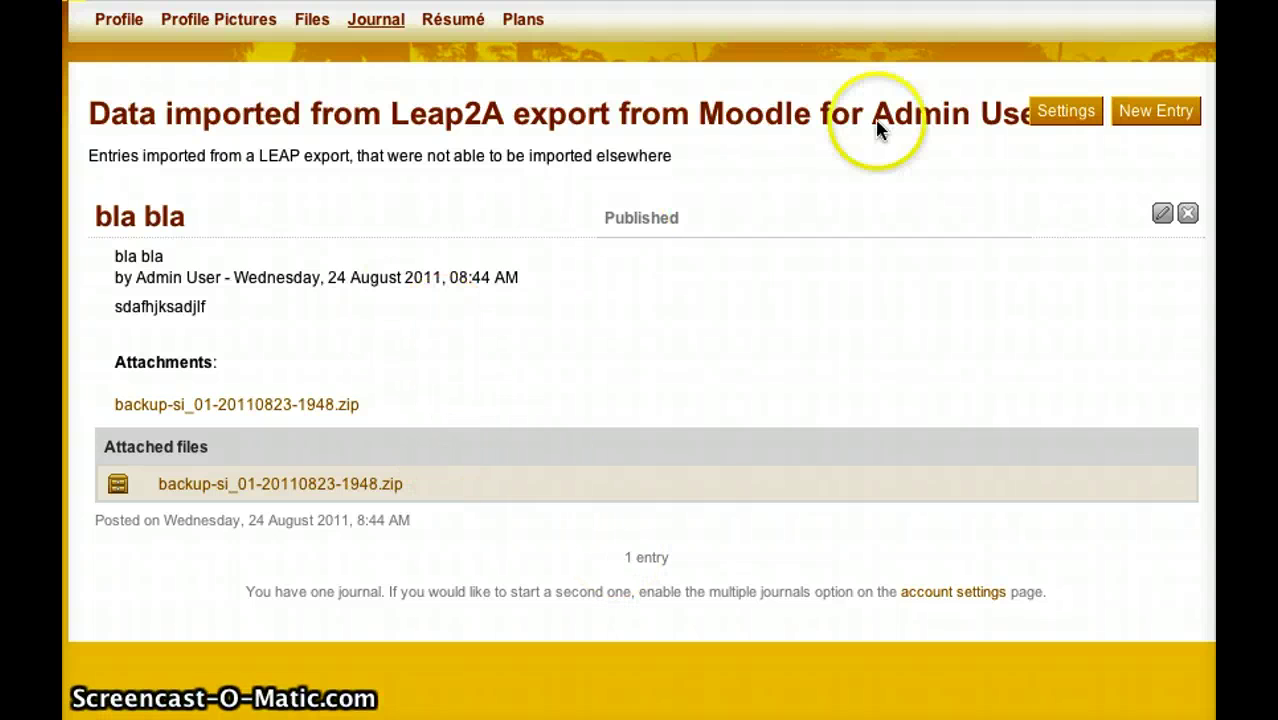
{"action": "left_click", "coordinate": [1155, 123]}
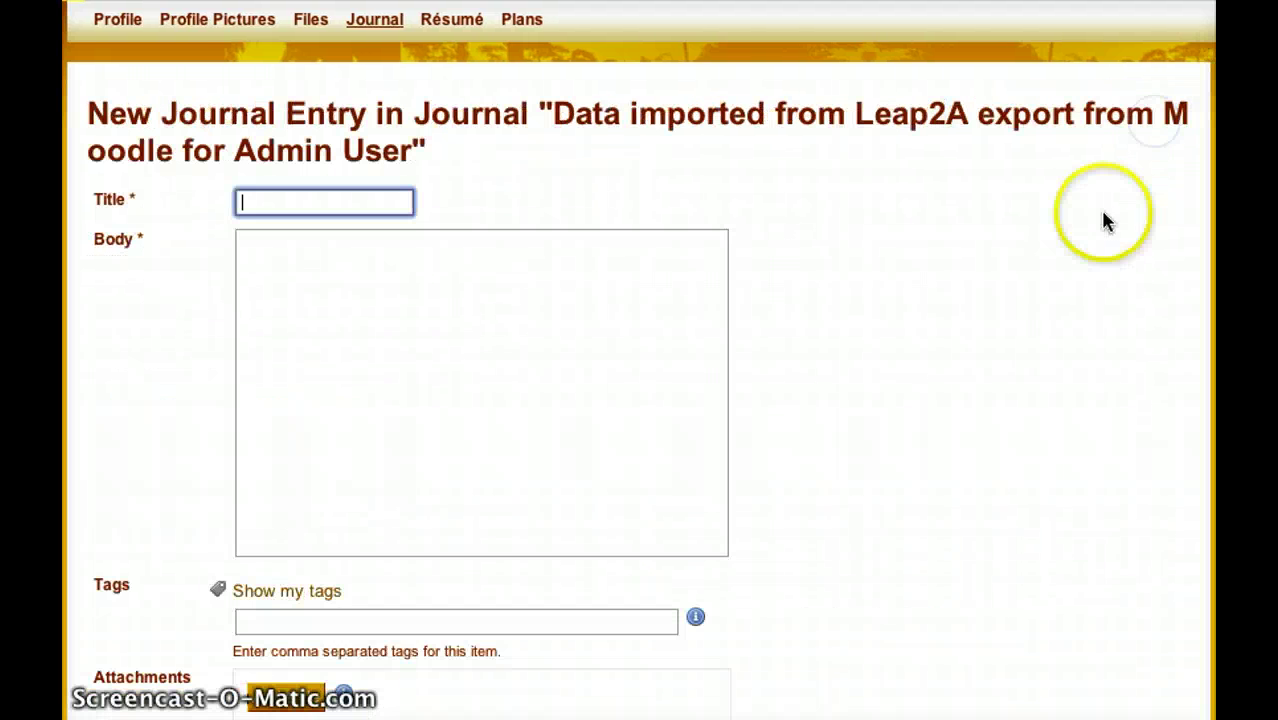
{"action": "type", "text": "This is my"}
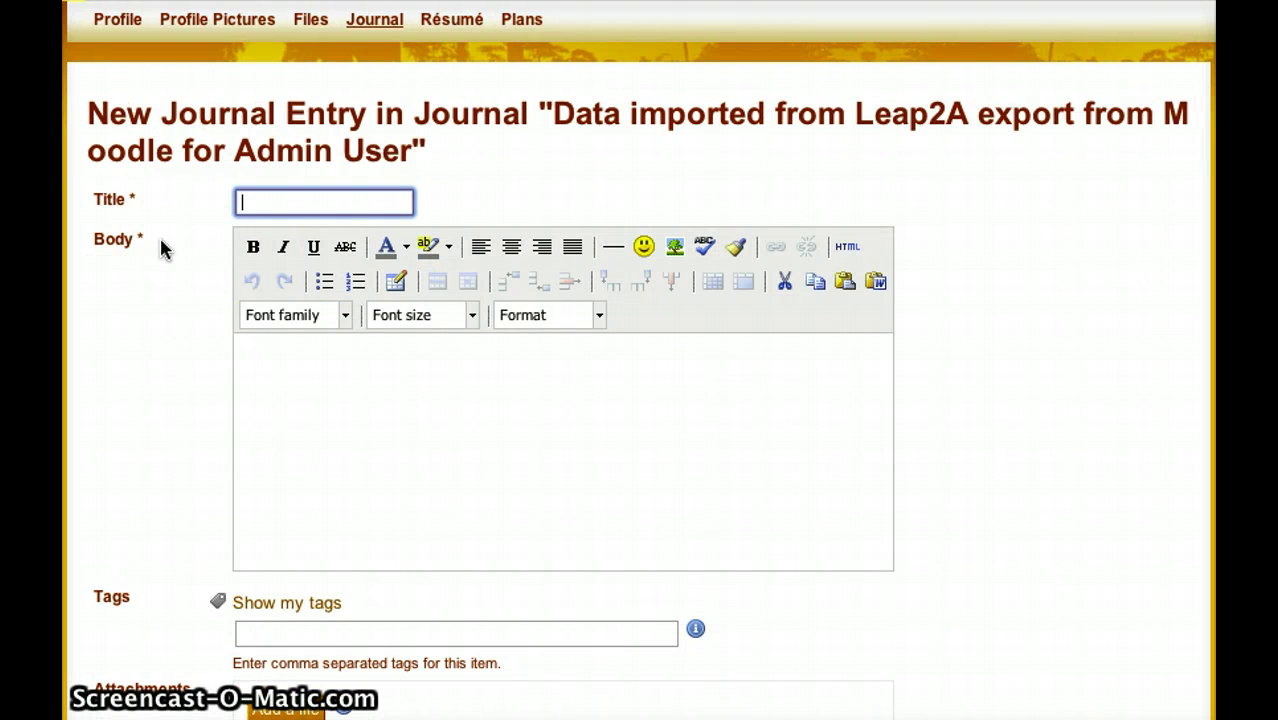
{"action": "type", "text": " thoughts"}
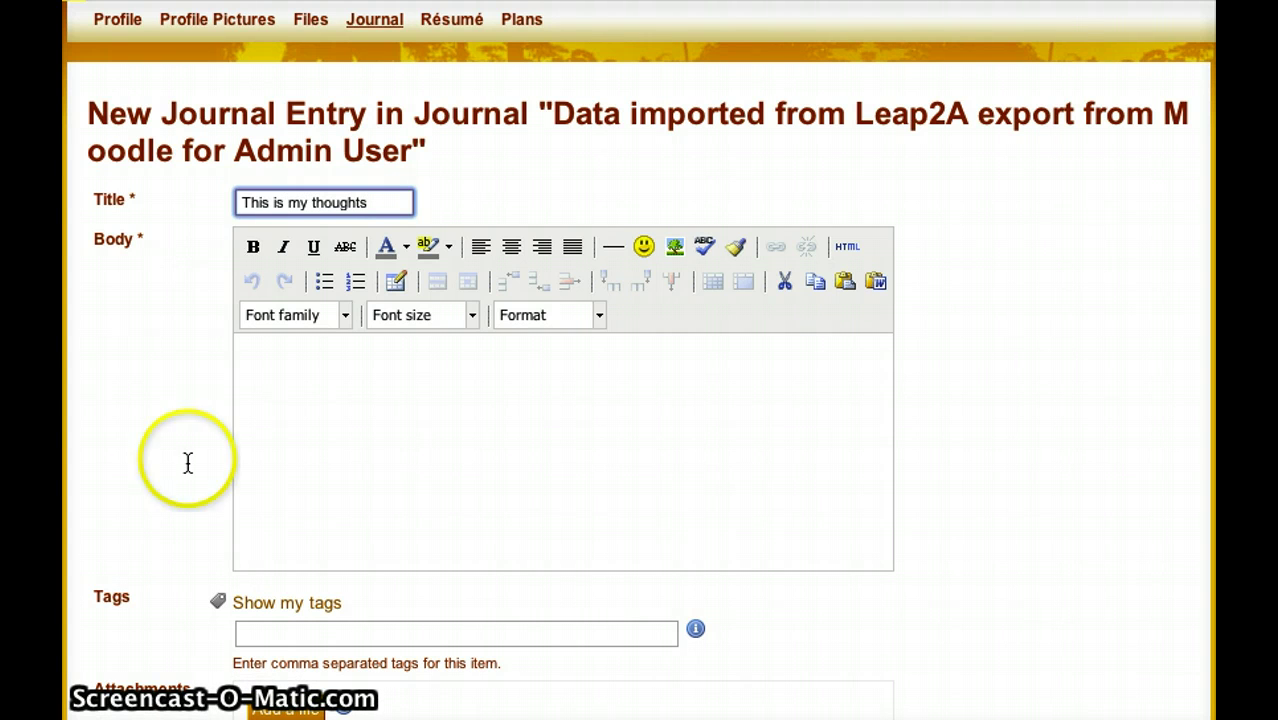
{"action": "left_click", "coordinate": [505, 408]}
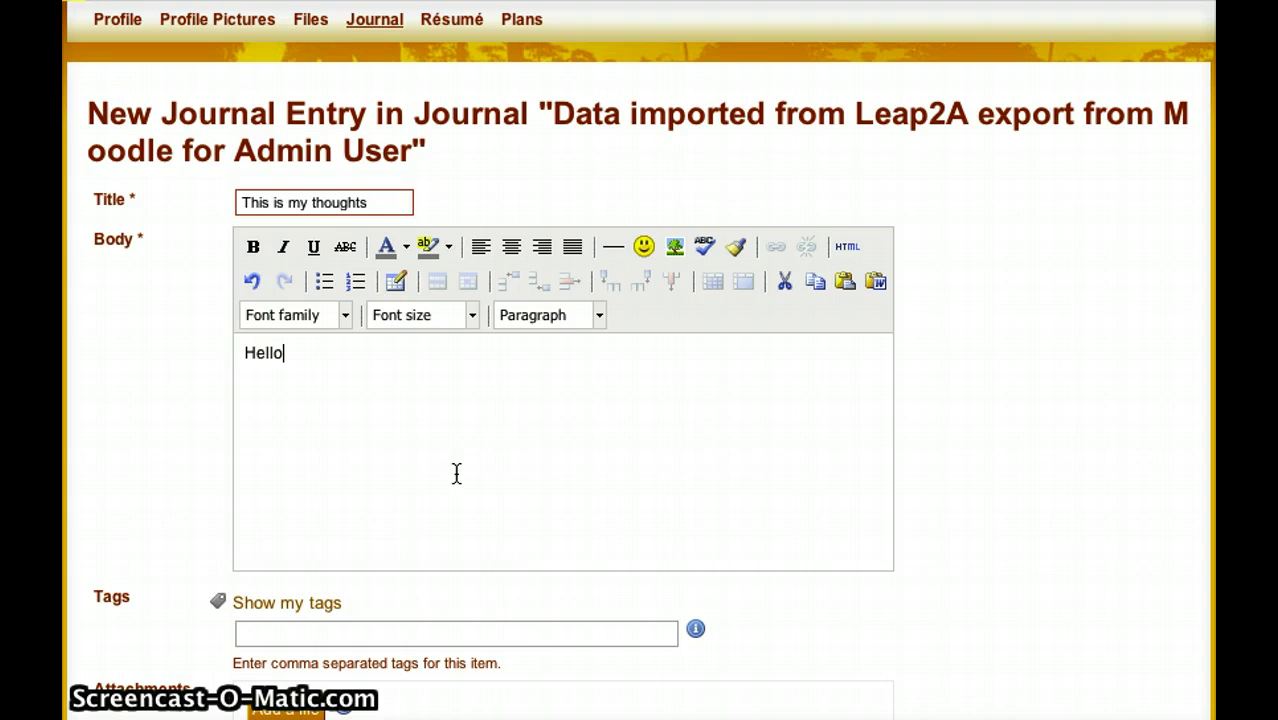
{"action": "scroll", "coordinate": [722, 451], "scroll_direction": "down", "scroll_amount": 3}
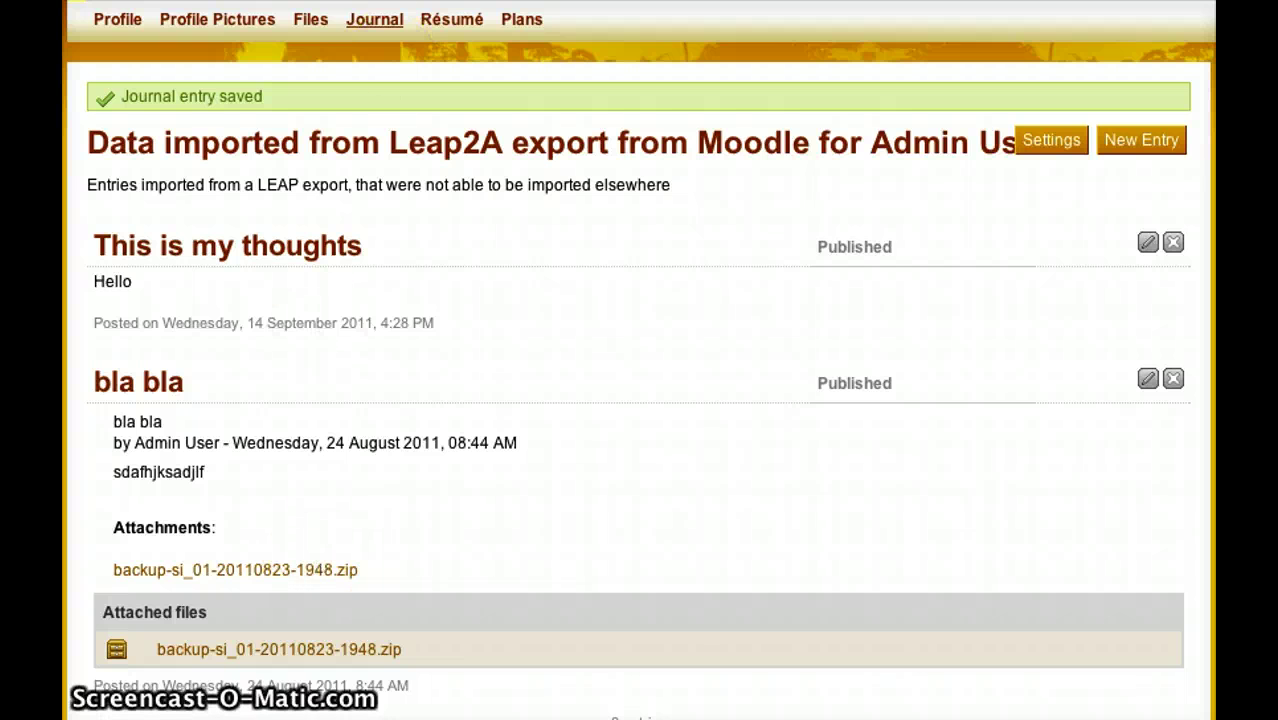
Create a new portfolio page, title it "Demonstration Portfolio" and save its title and description
{"action": "scroll", "coordinate": [639, 360], "scroll_direction": "up", "scroll_amount": 2}
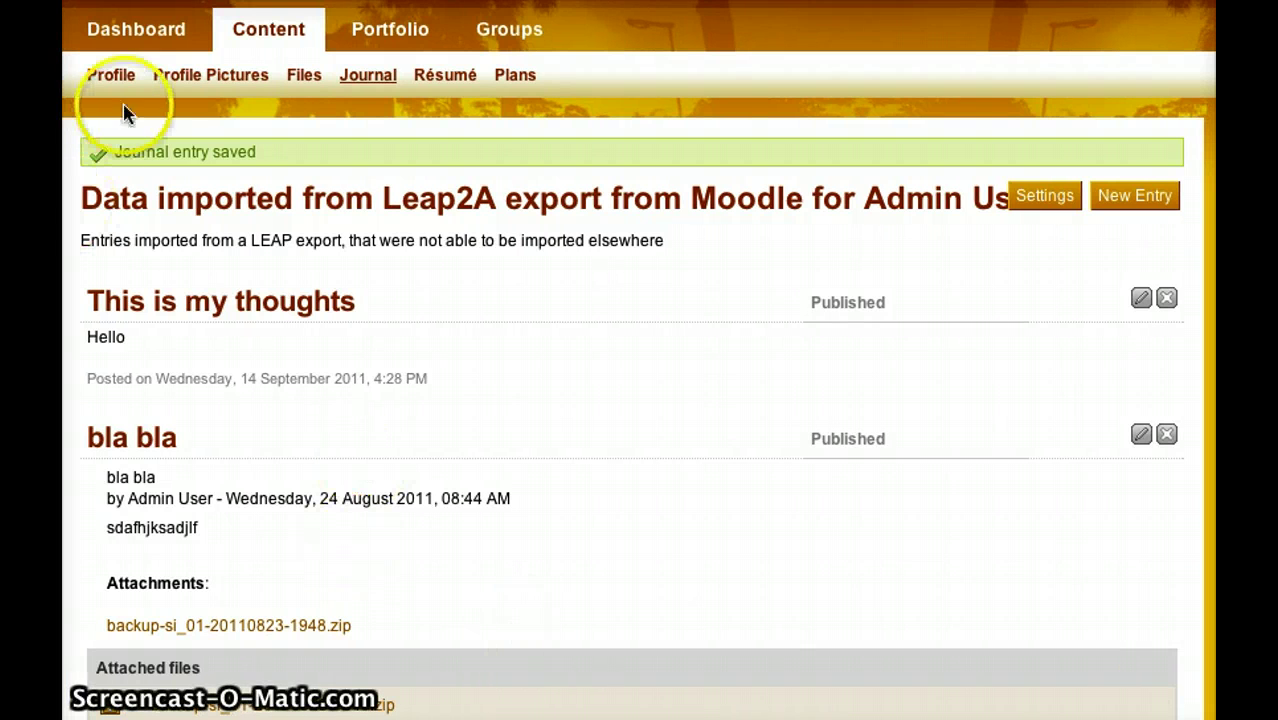
{"action": "left_click", "coordinate": [393, 32]}
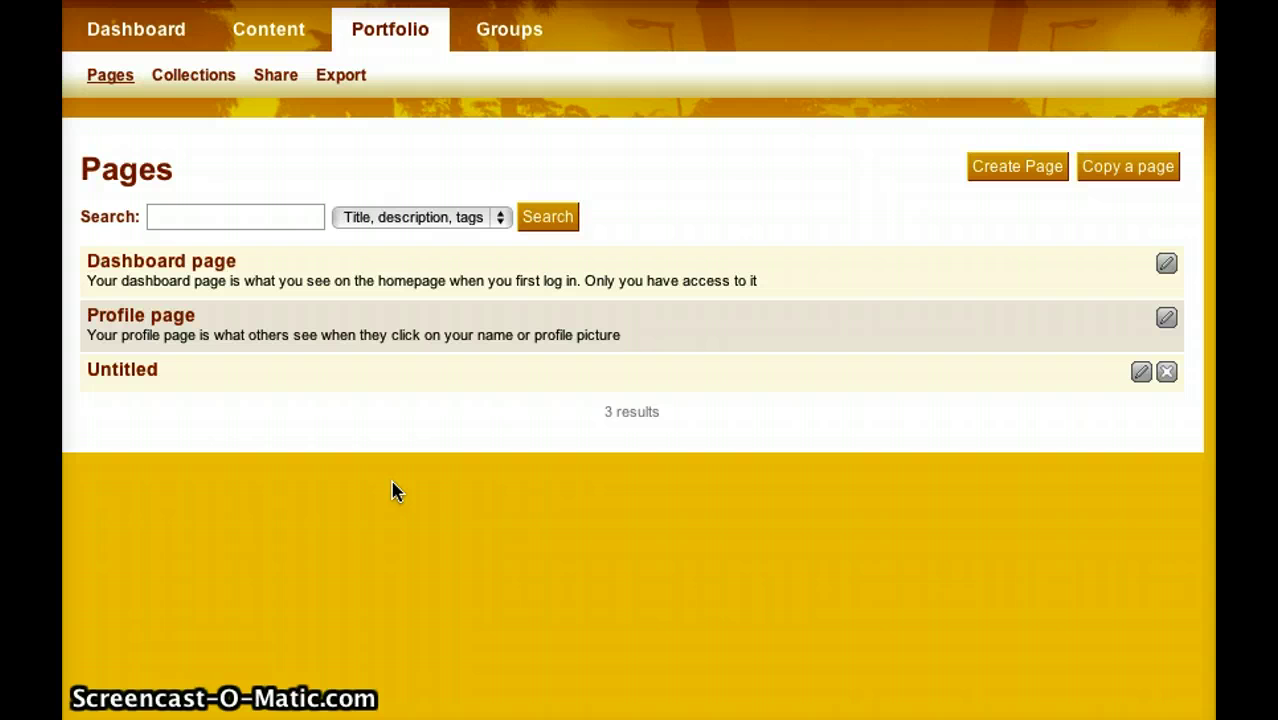
{"action": "left_click", "coordinate": [1004, 190]}
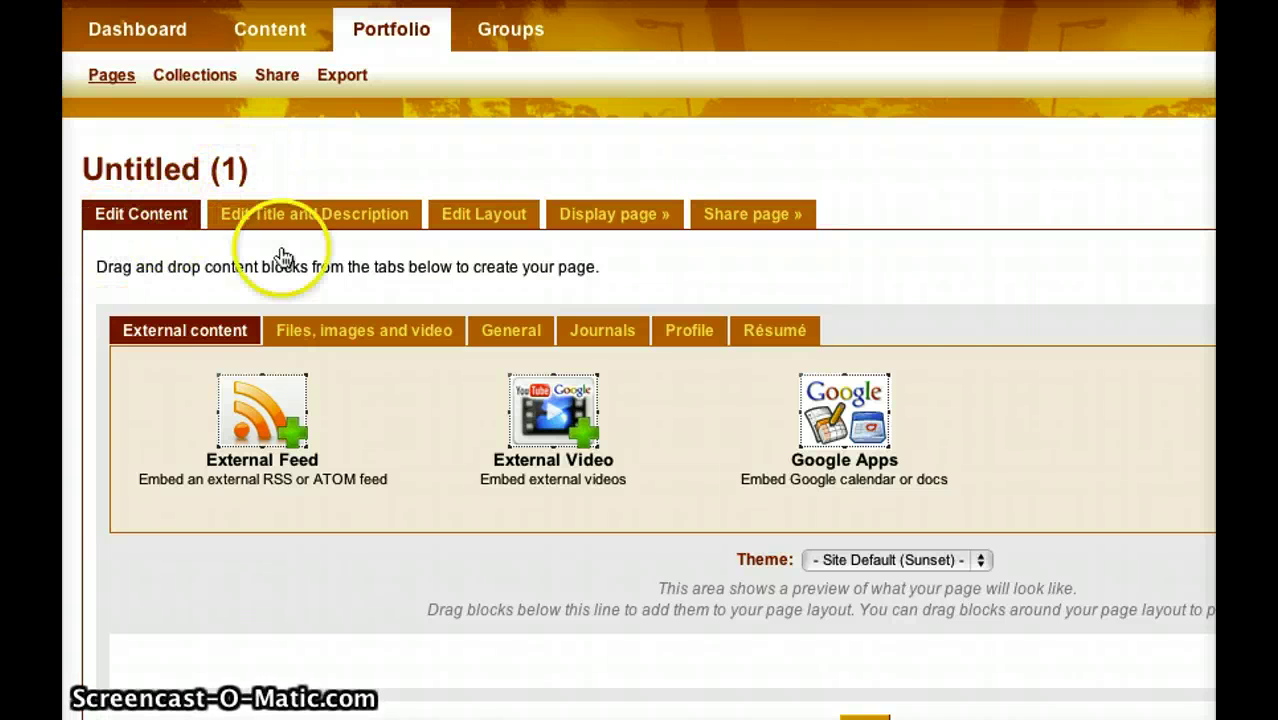
{"action": "left_click", "coordinate": [332, 212]}
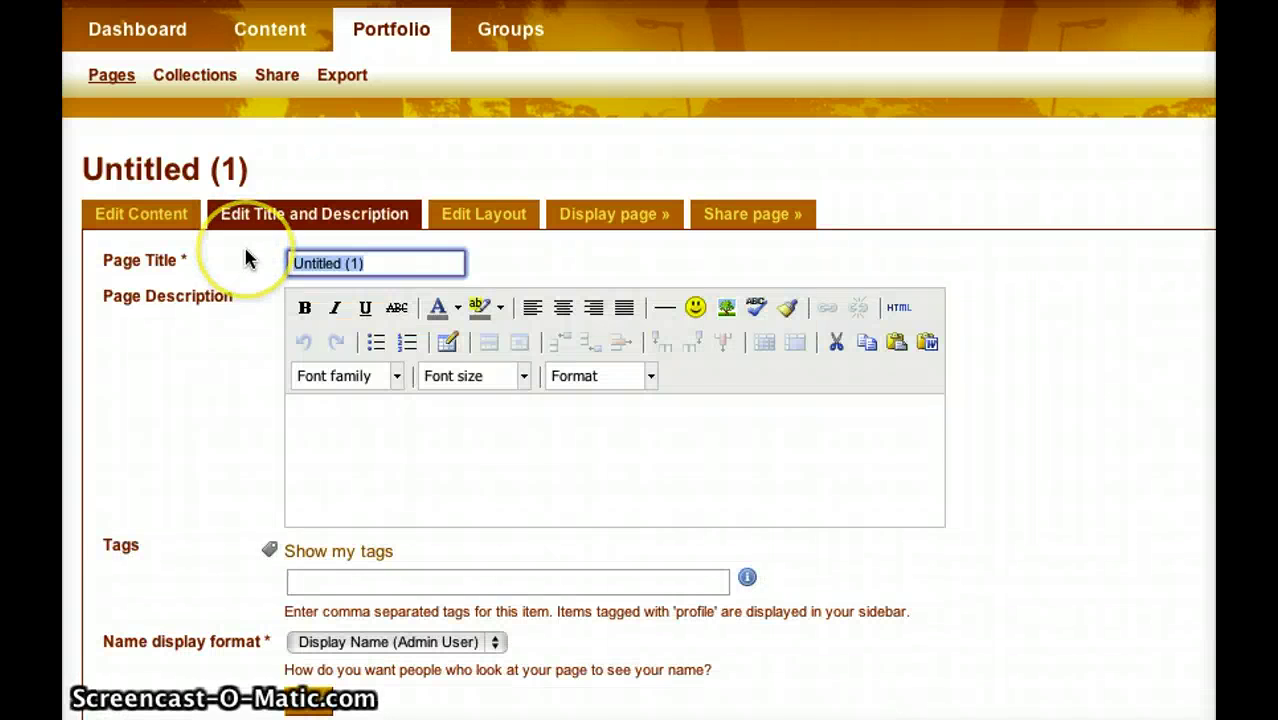
{"action": "type", "text": "Demonstration Por"}
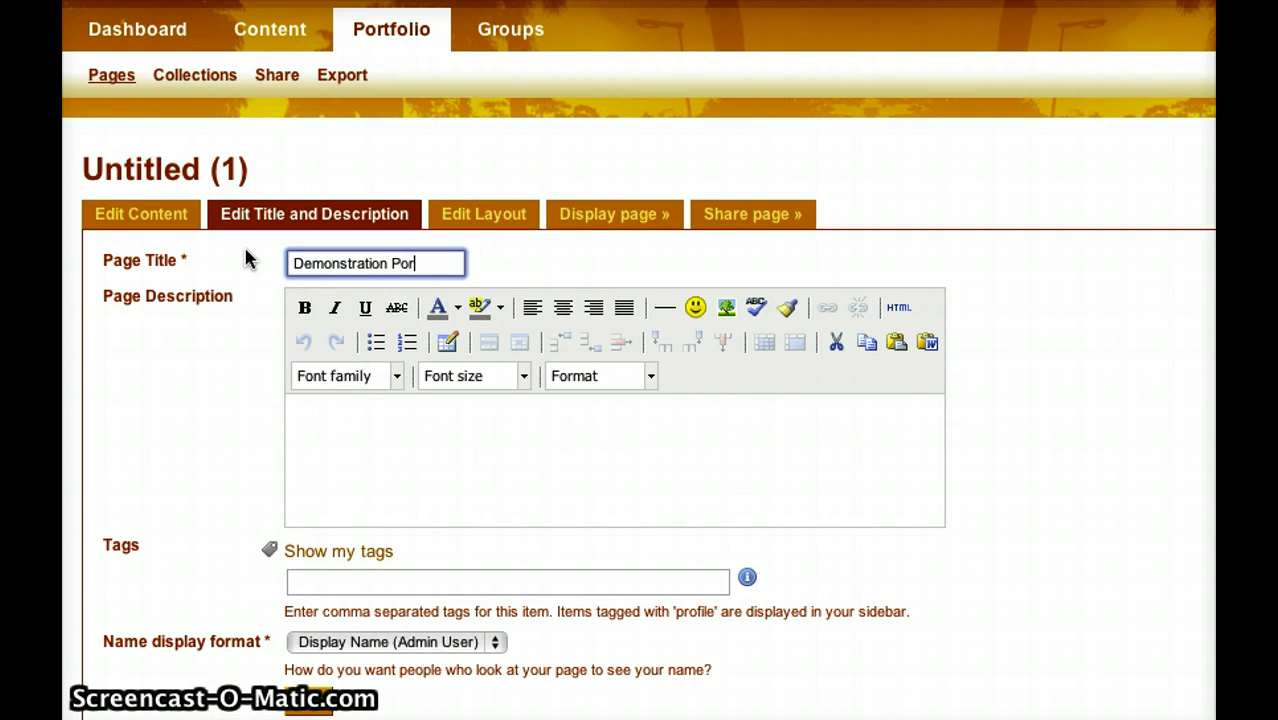
{"action": "type", "text": "tfolio"}
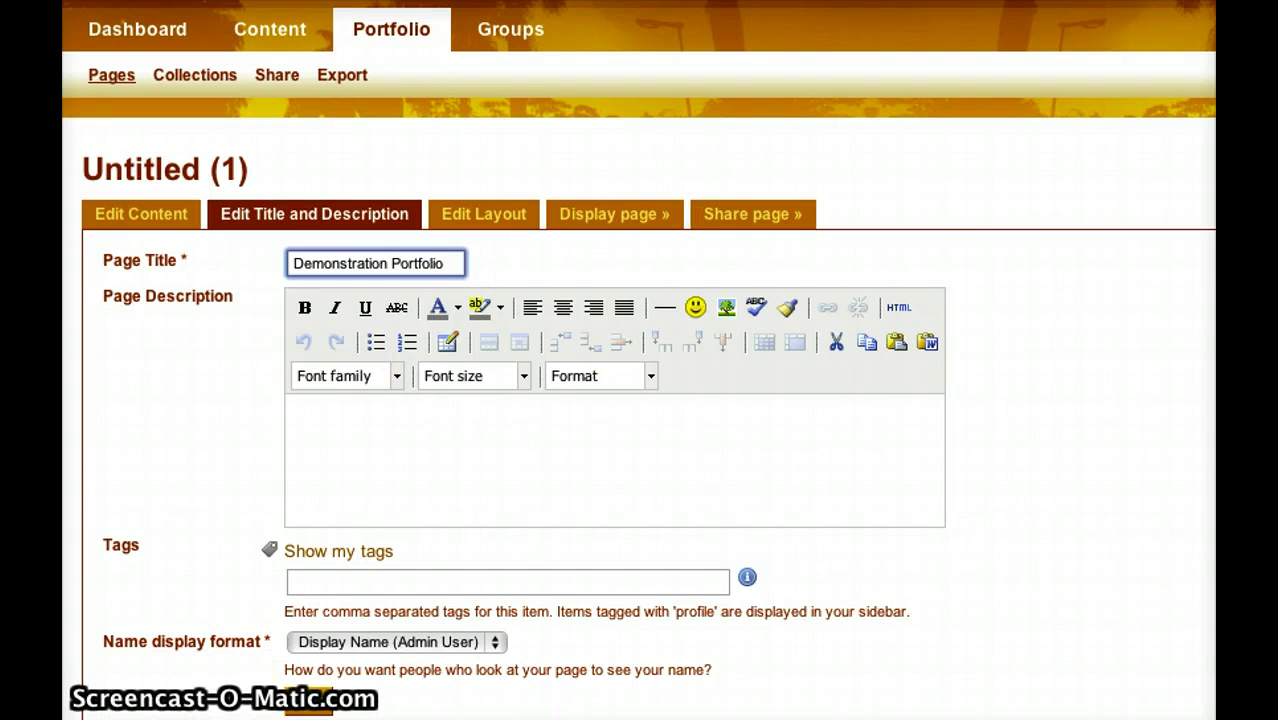
{"action": "left_click", "coordinate": [297, 706]}
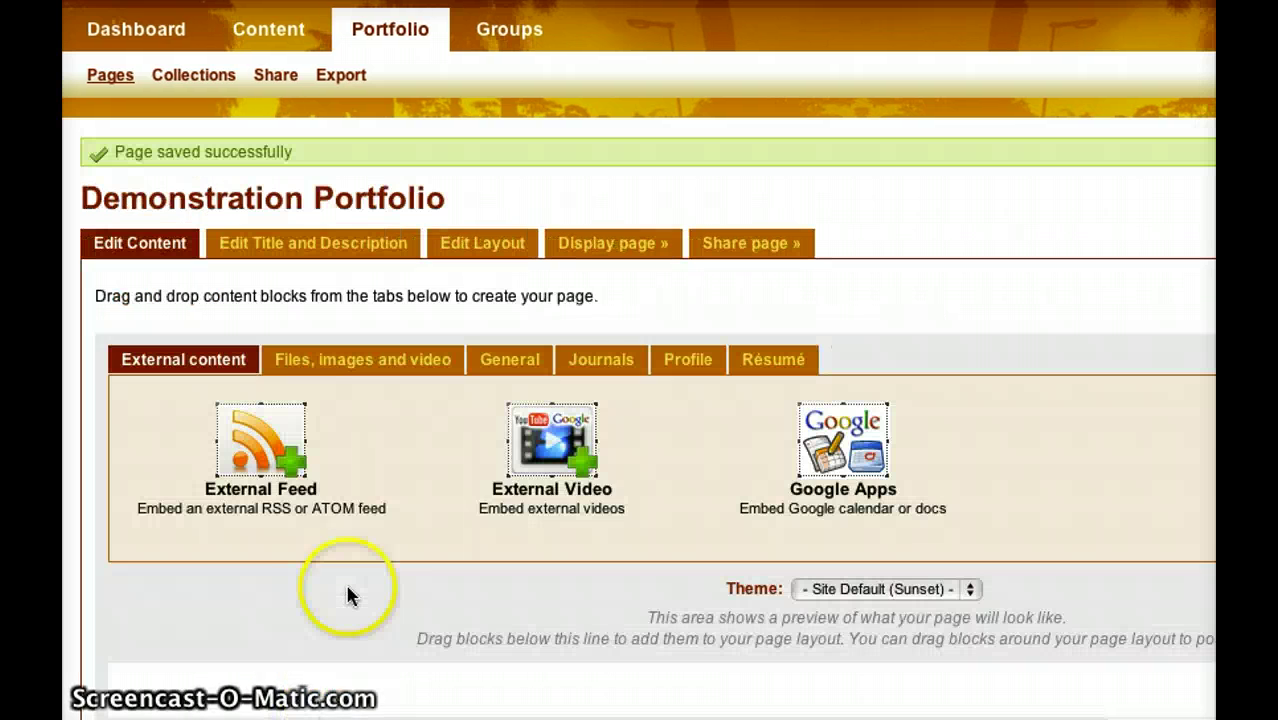
Change the Demonstration Portfolio page's layout to two columns with a larger right column and save it
{"action": "left_click", "coordinate": [450, 242]}
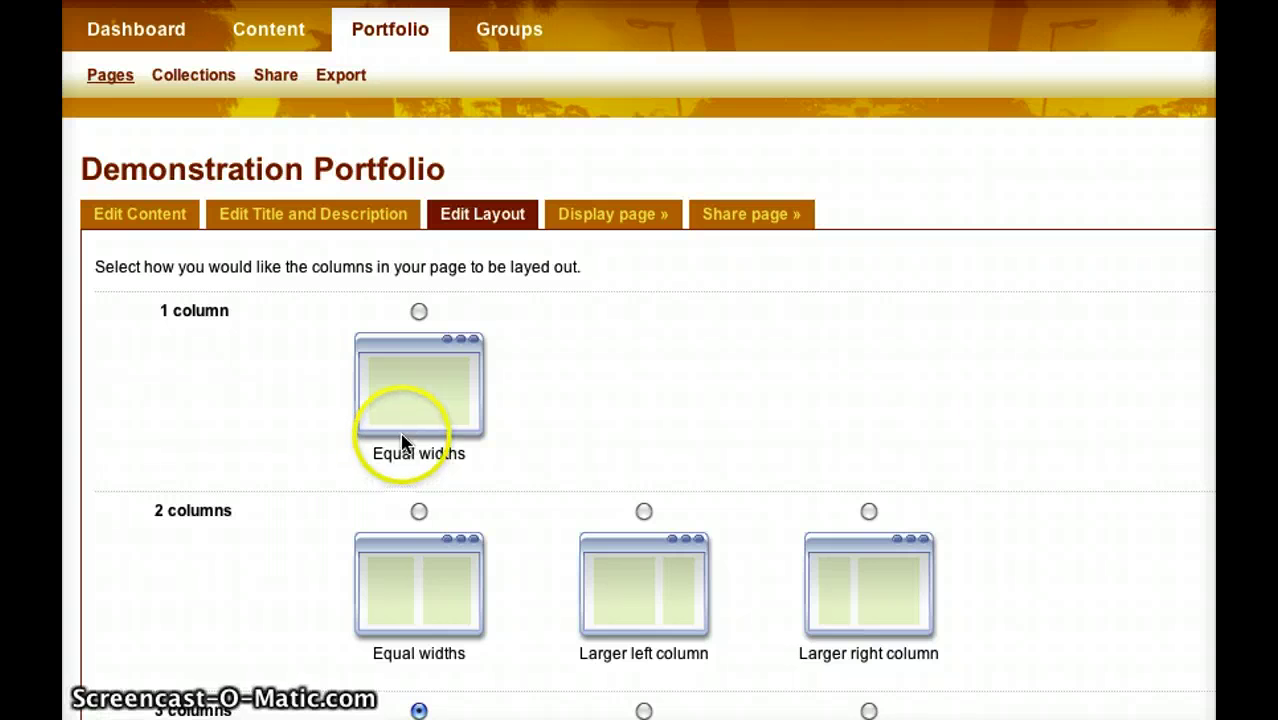
{"action": "scroll", "coordinate": [403, 442], "scroll_direction": "down", "scroll_amount": 2}
{"action": "scroll", "coordinate": [403, 442], "scroll_direction": "down", "scroll_amount": 1}
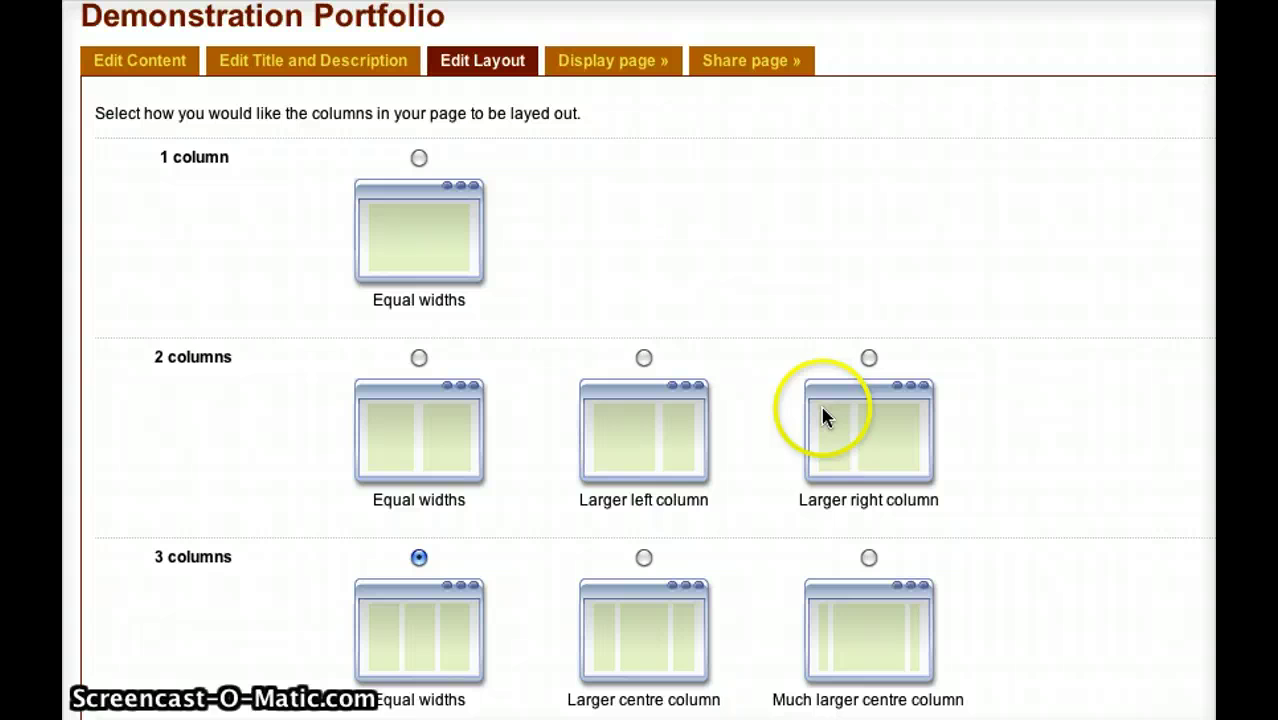
{"action": "left_click", "coordinate": [866, 359]}
{"action": "scroll", "coordinate": [675, 462], "scroll_direction": "down", "scroll_amount": 6}
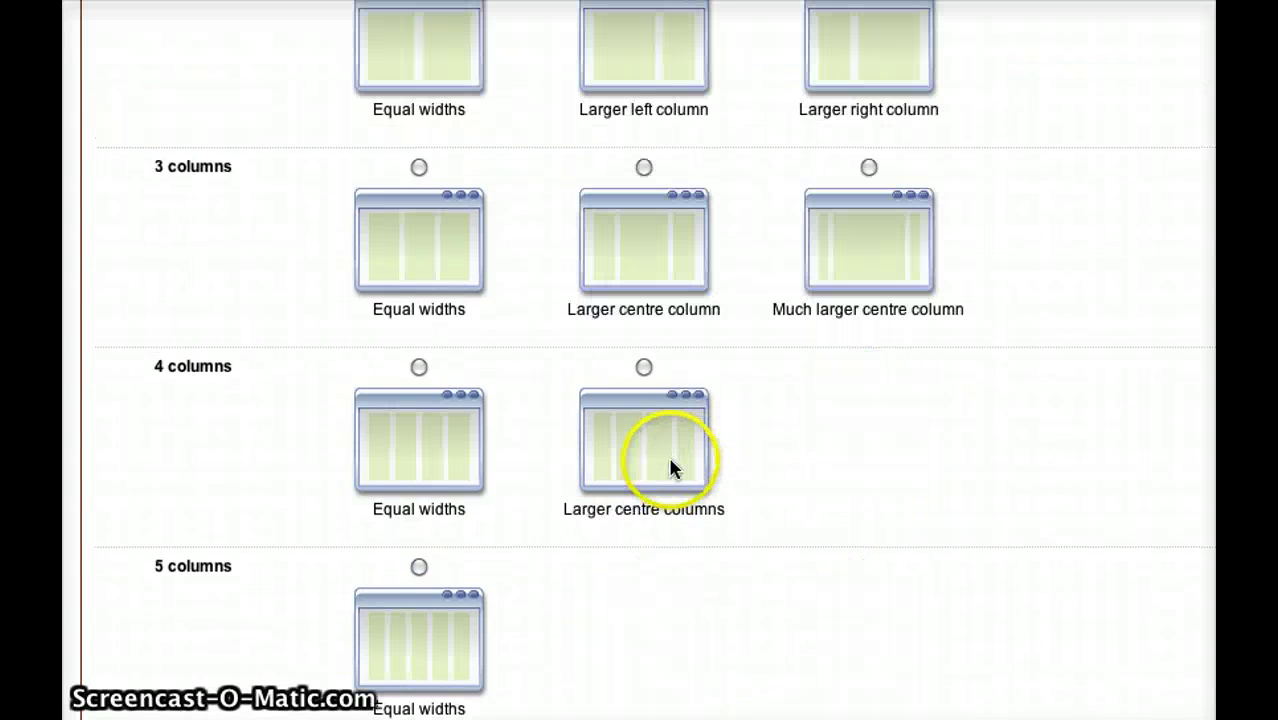
{"action": "scroll", "coordinate": [172, 710], "scroll_direction": "down", "scroll_amount": 1}
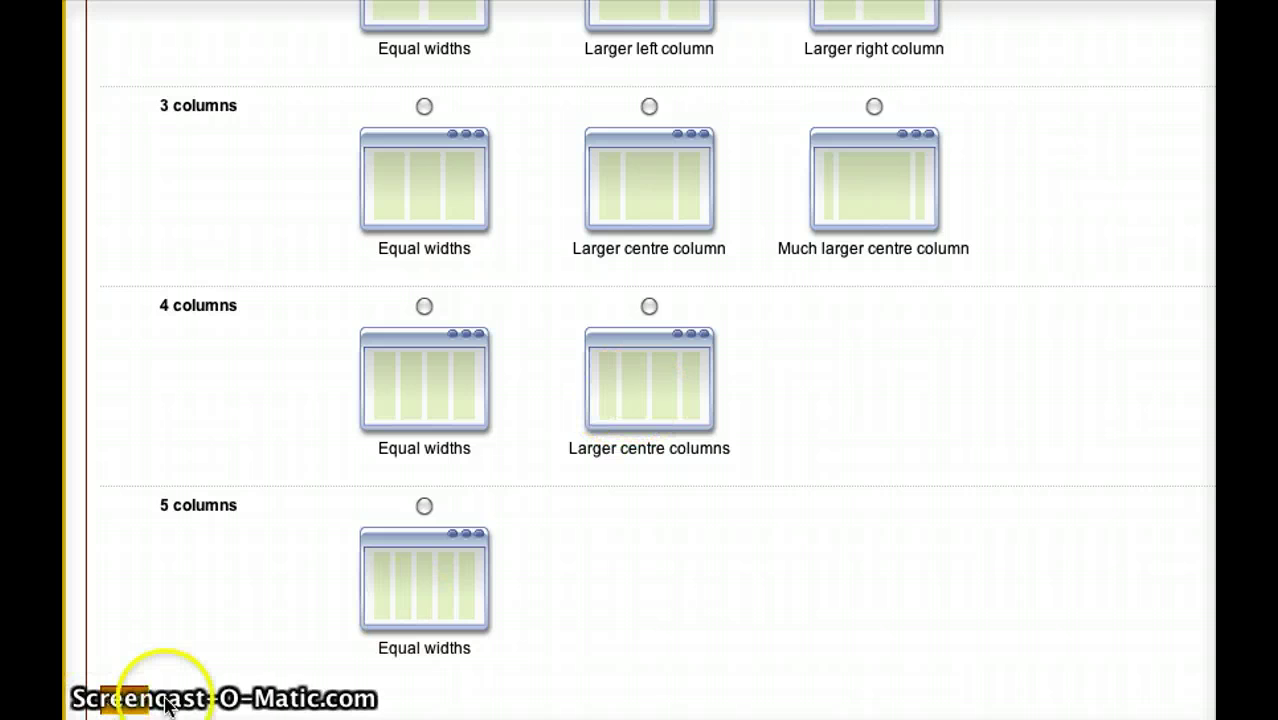
{"action": "left_click", "coordinate": [128, 702]}
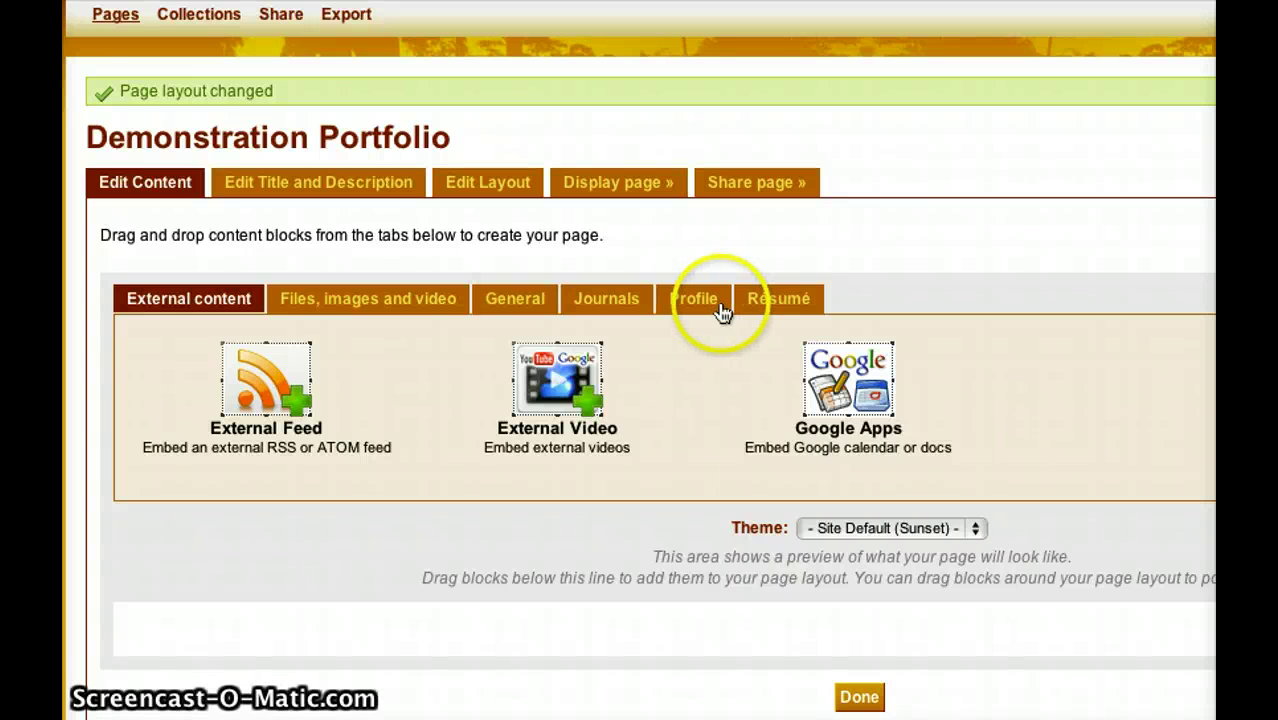
Add a Profile Information block to the left column of the Demonstration Portfolio page
{"action": "left_click", "coordinate": [676, 306]}
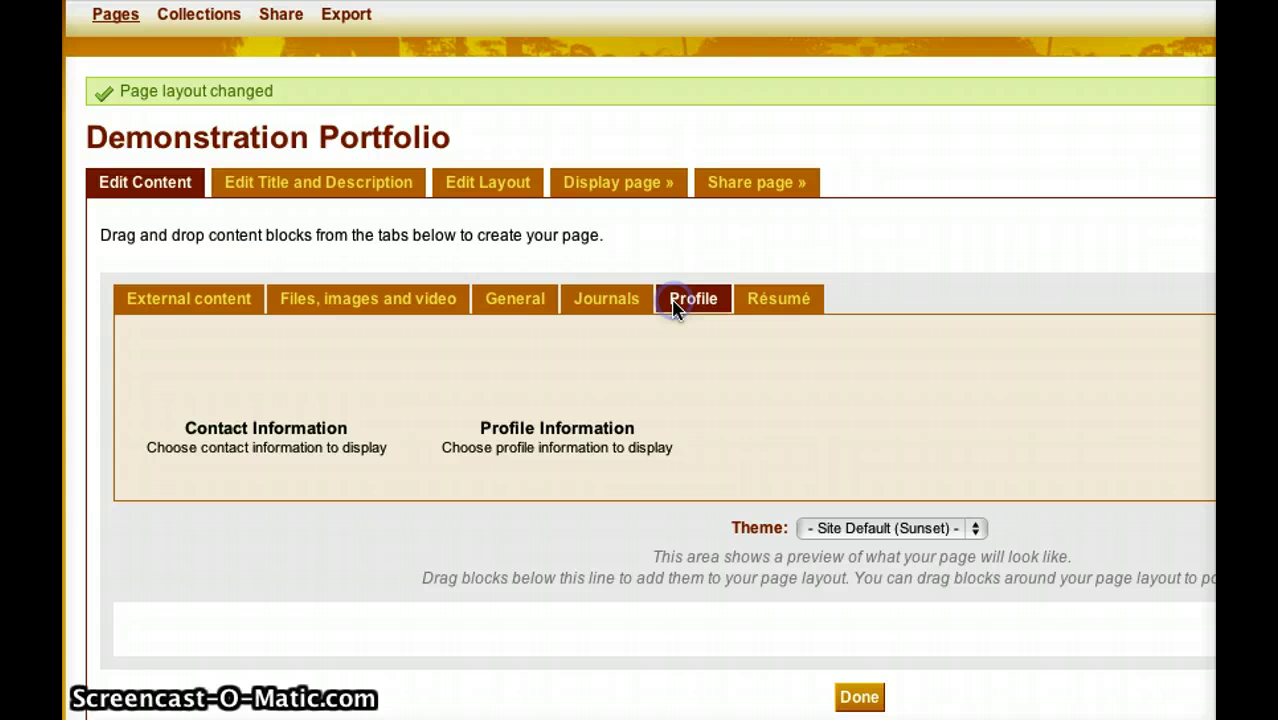
{"action": "scroll", "coordinate": [595, 393], "scroll_direction": "down", "scroll_amount": 1}
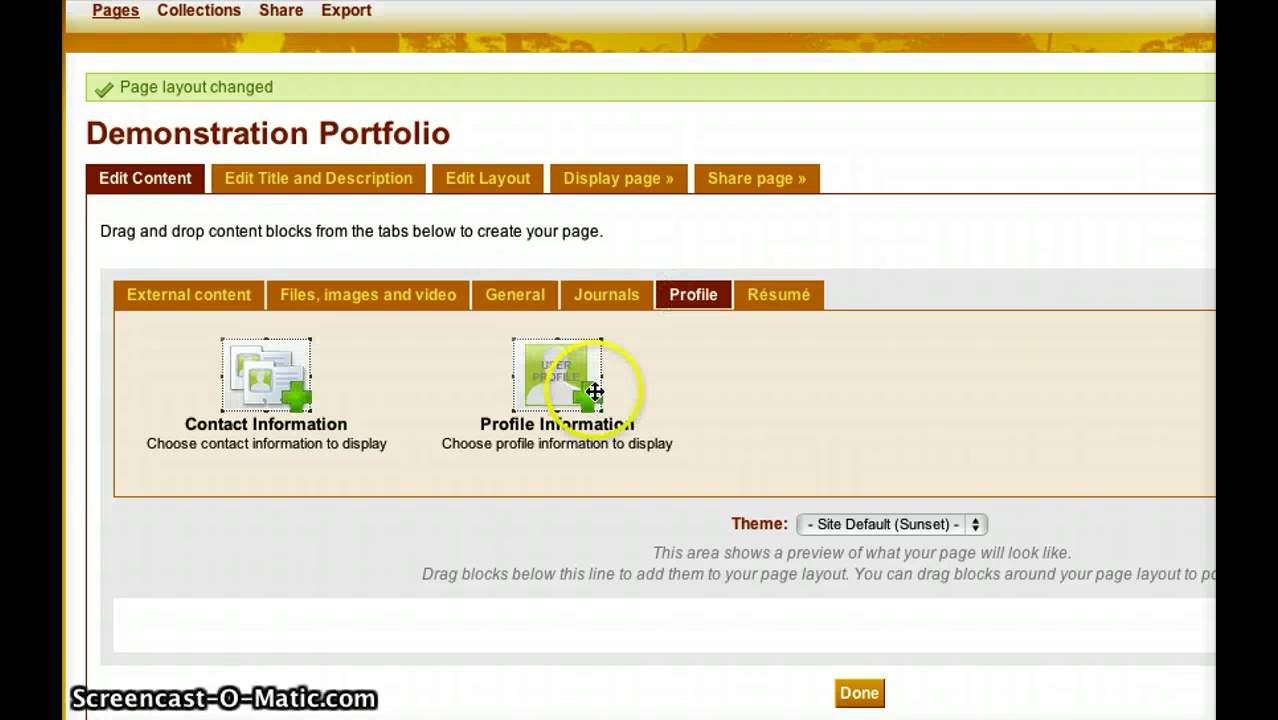
{"action": "left_click_drag", "start_coordinate": [540, 375], "coordinate": [281, 646]}
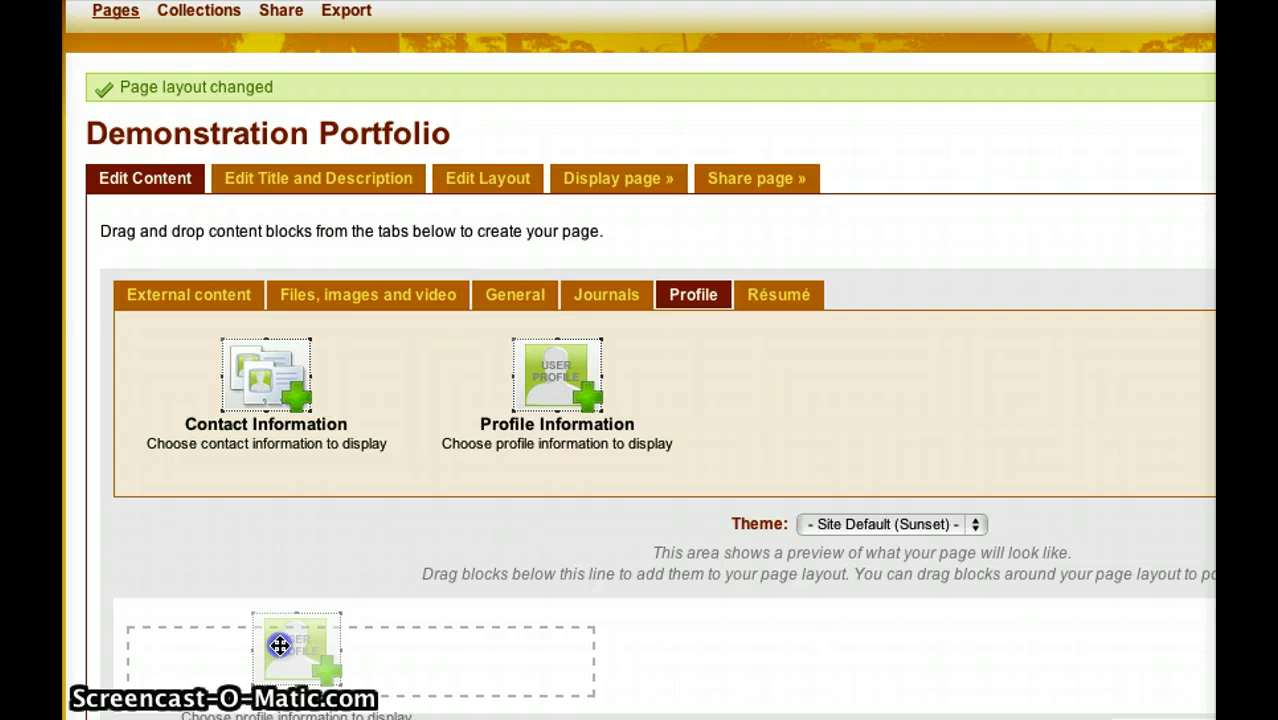
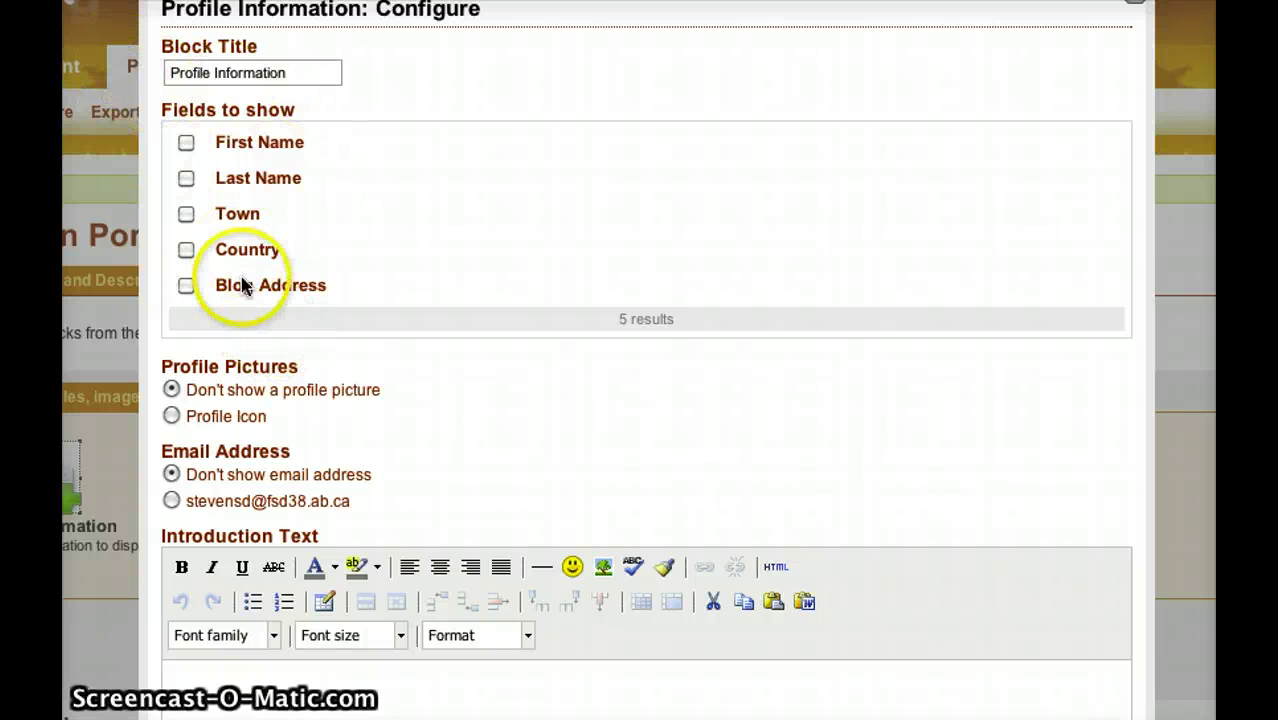
Configure the Profile Information block to show the first name, last name, profile icon and email address, and save it
{"action": "left_click", "coordinate": [188, 145]}
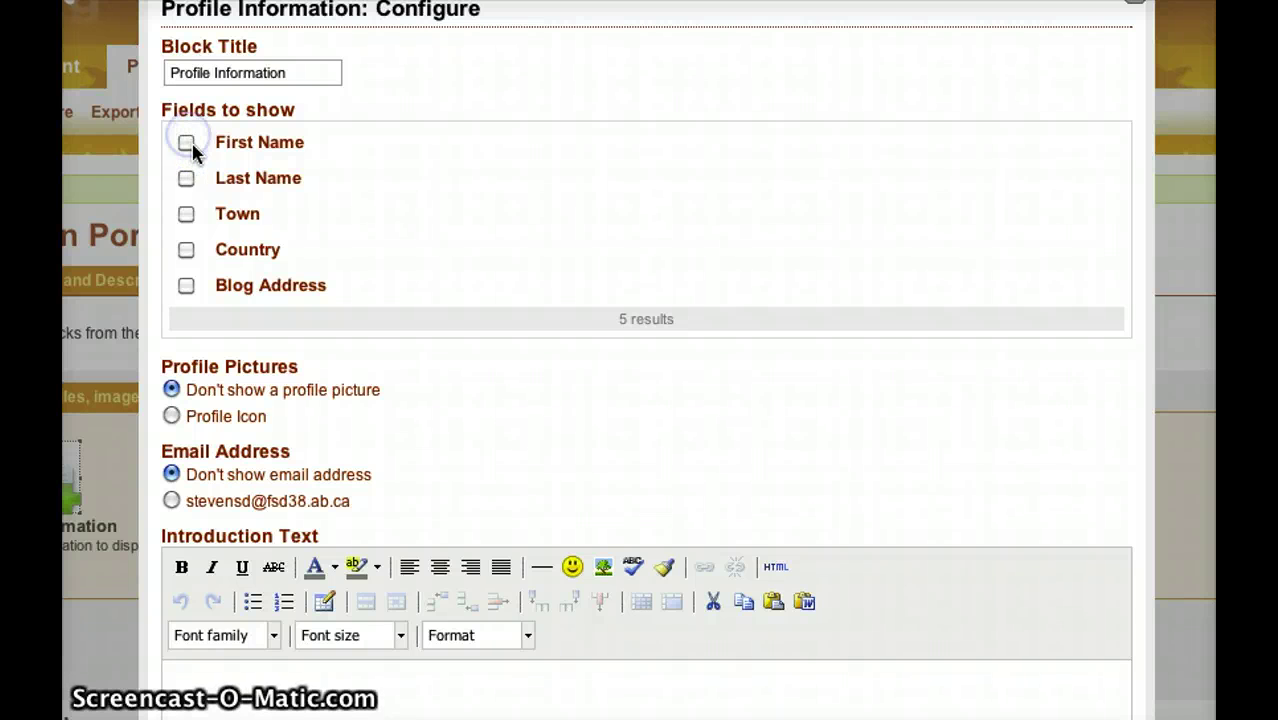
{"action": "left_click", "coordinate": [188, 143]}
{"action": "left_click", "coordinate": [190, 180]}
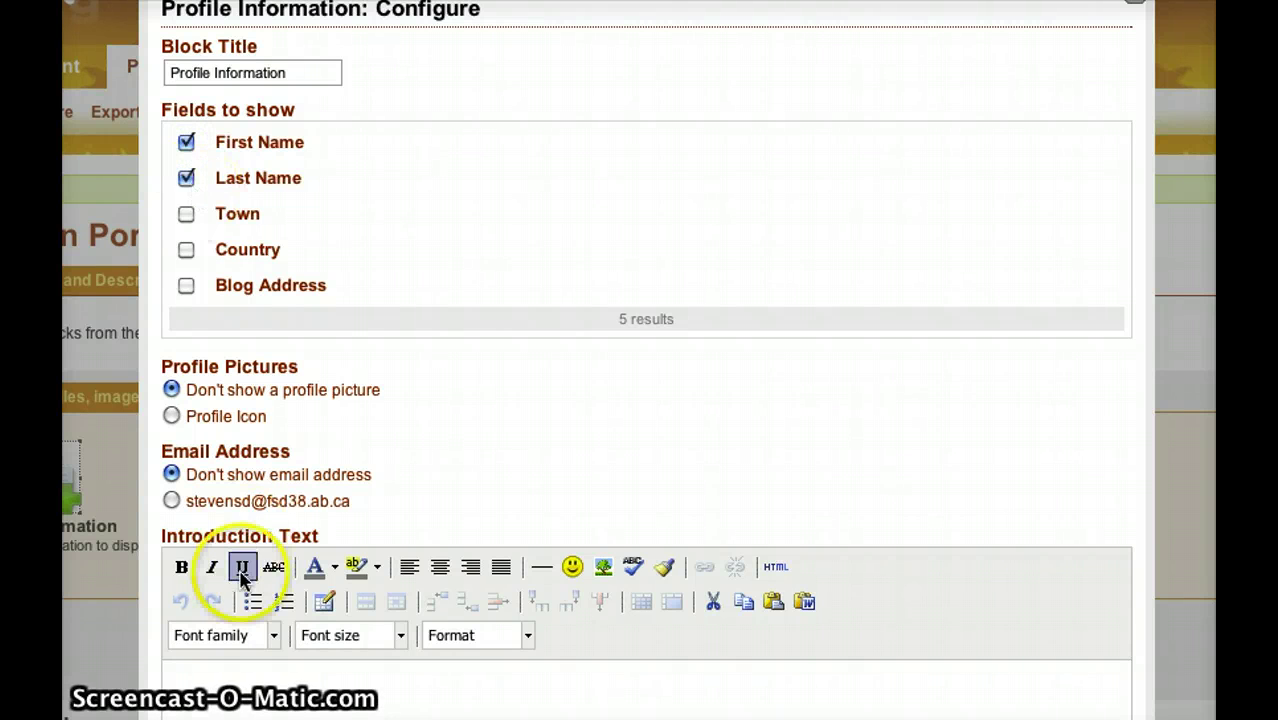
{"action": "left_click", "coordinate": [174, 505]}
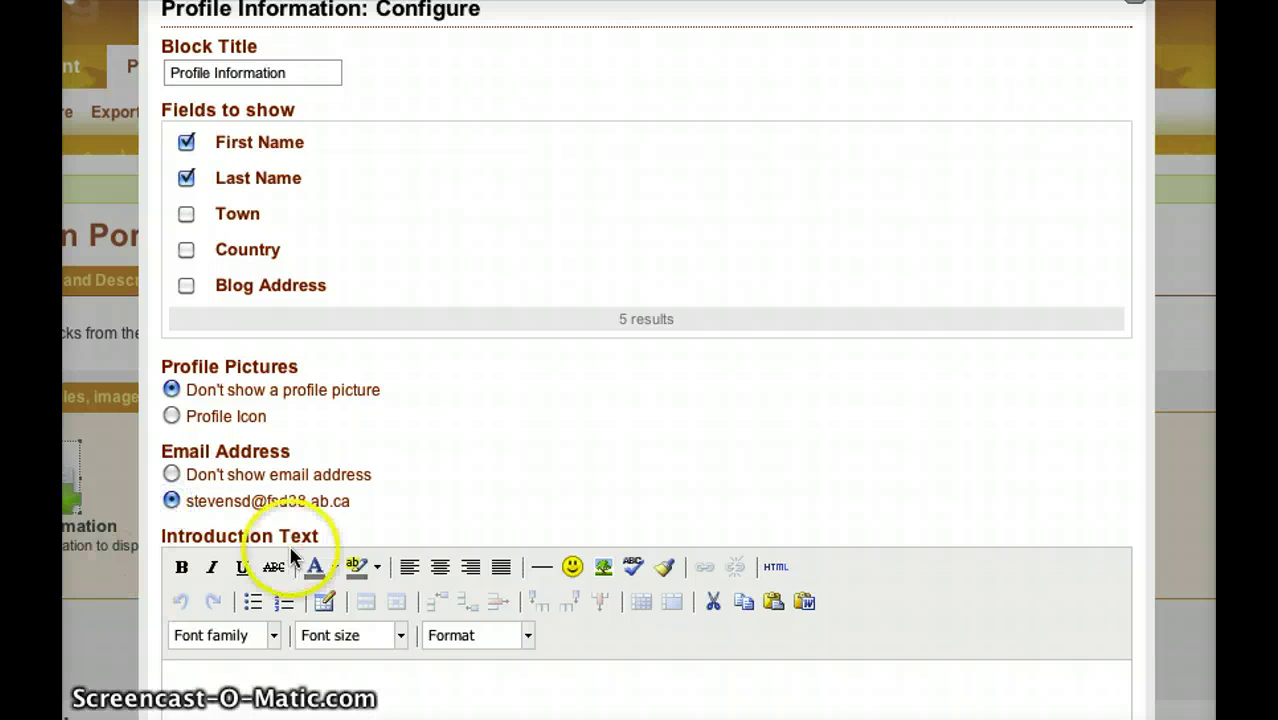
{"action": "left_click", "coordinate": [171, 416]}
{"action": "scroll", "coordinate": [272, 578], "scroll_direction": "down", "scroll_amount": 1}
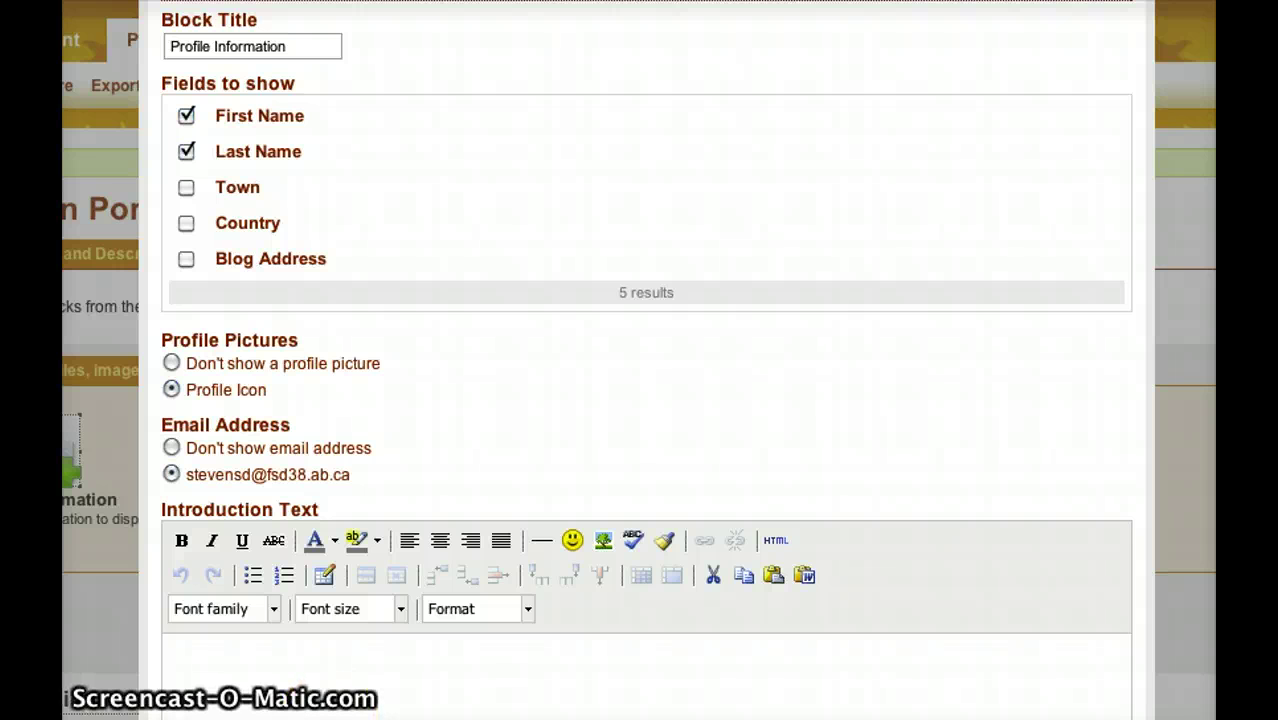
{"action": "scroll", "coordinate": [640, 400], "scroll_direction": "down", "scroll_amount": 5}
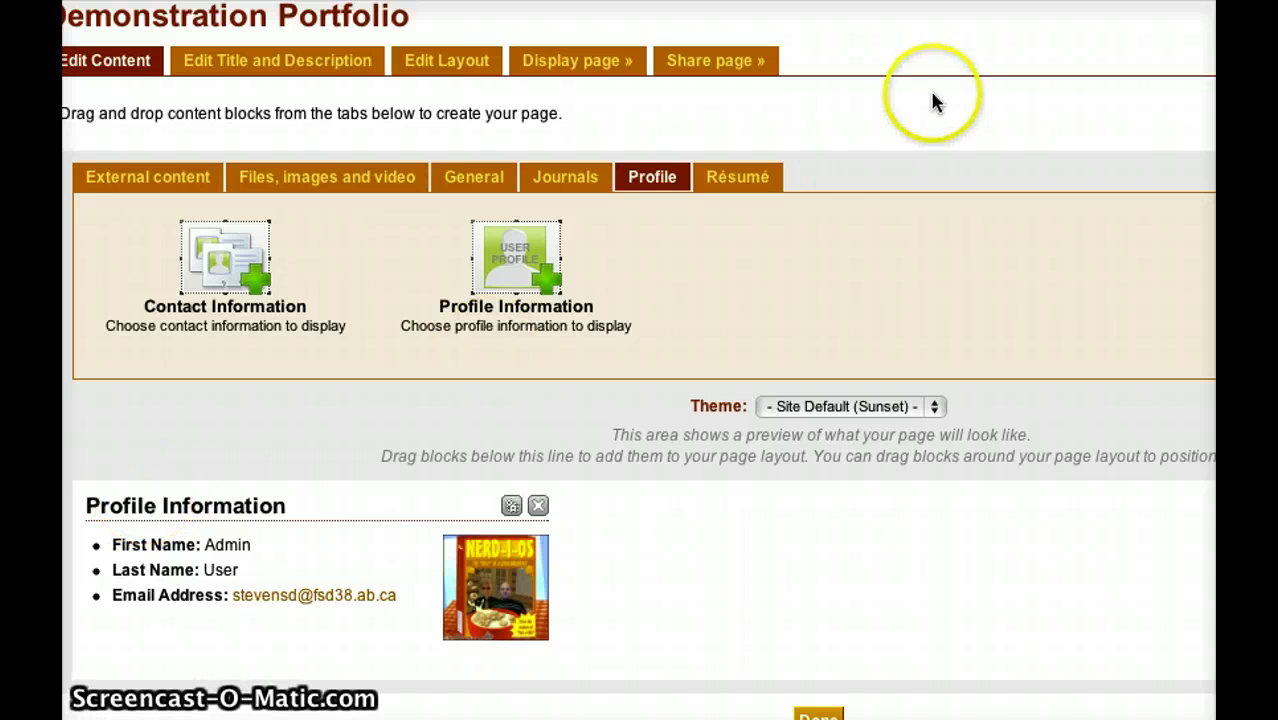
Add a Recent Journal Entries block to the page's right column, showing entries from the journal imported from the Leap2A export, and save it
{"action": "left_click", "coordinate": [558, 187]}
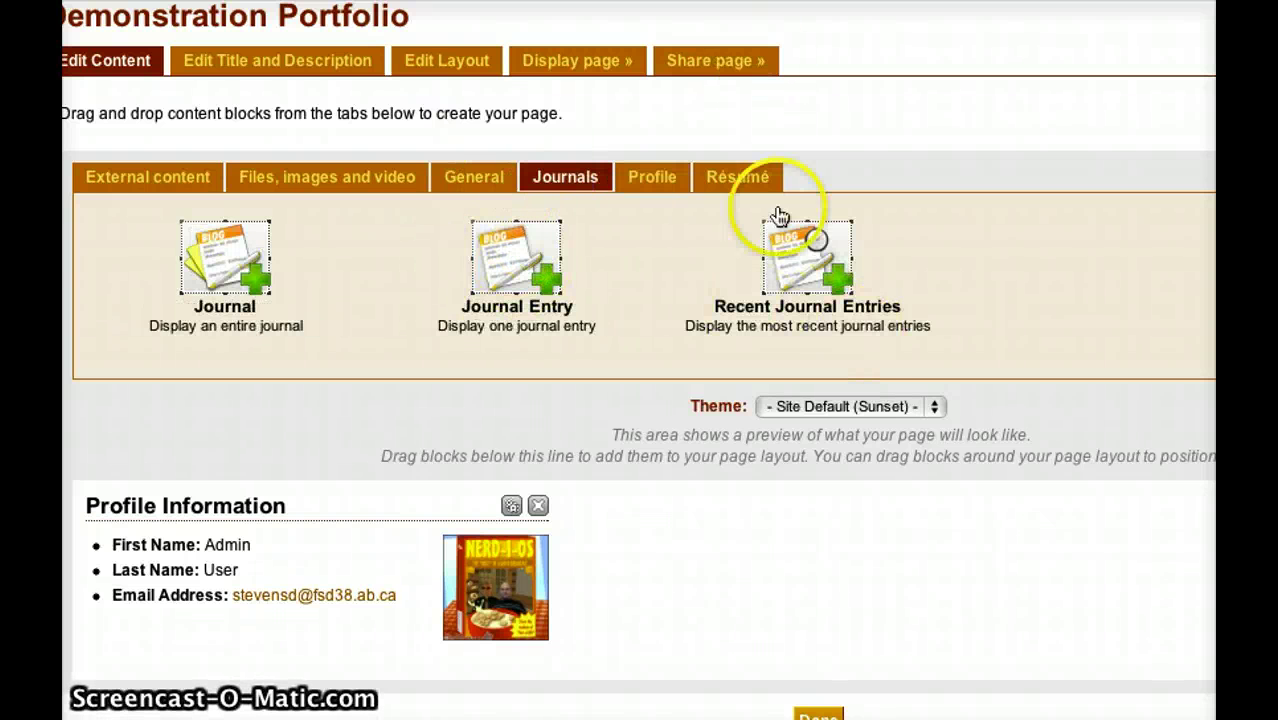
{"action": "left_click_drag", "start_coordinate": [789, 276], "coordinate": [956, 557]}
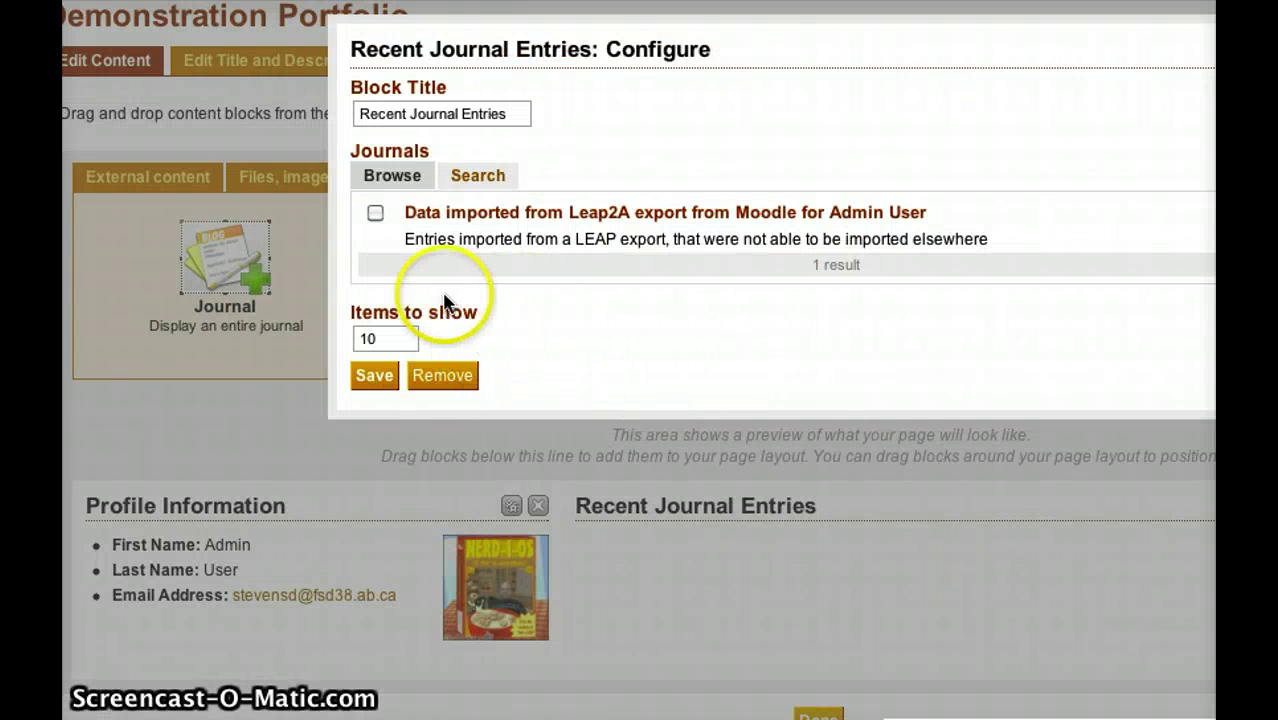
{"action": "left_click", "coordinate": [463, 215]}
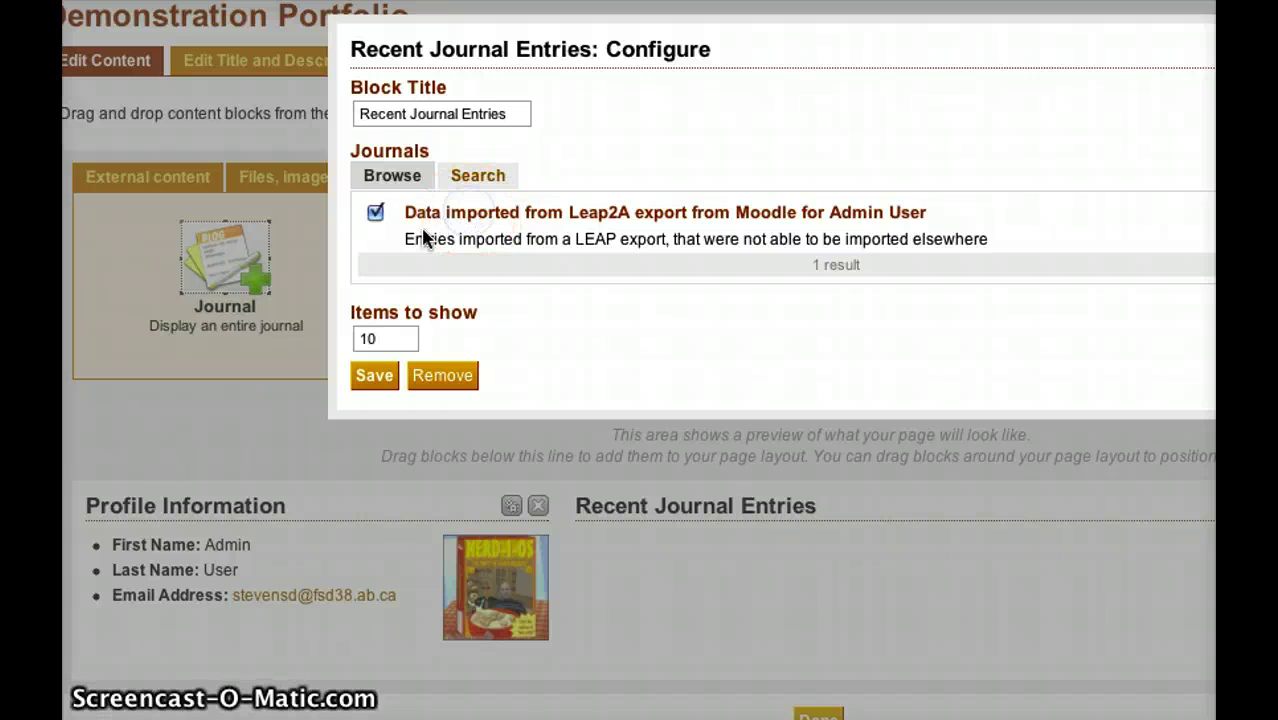
{"action": "left_click", "coordinate": [378, 376]}
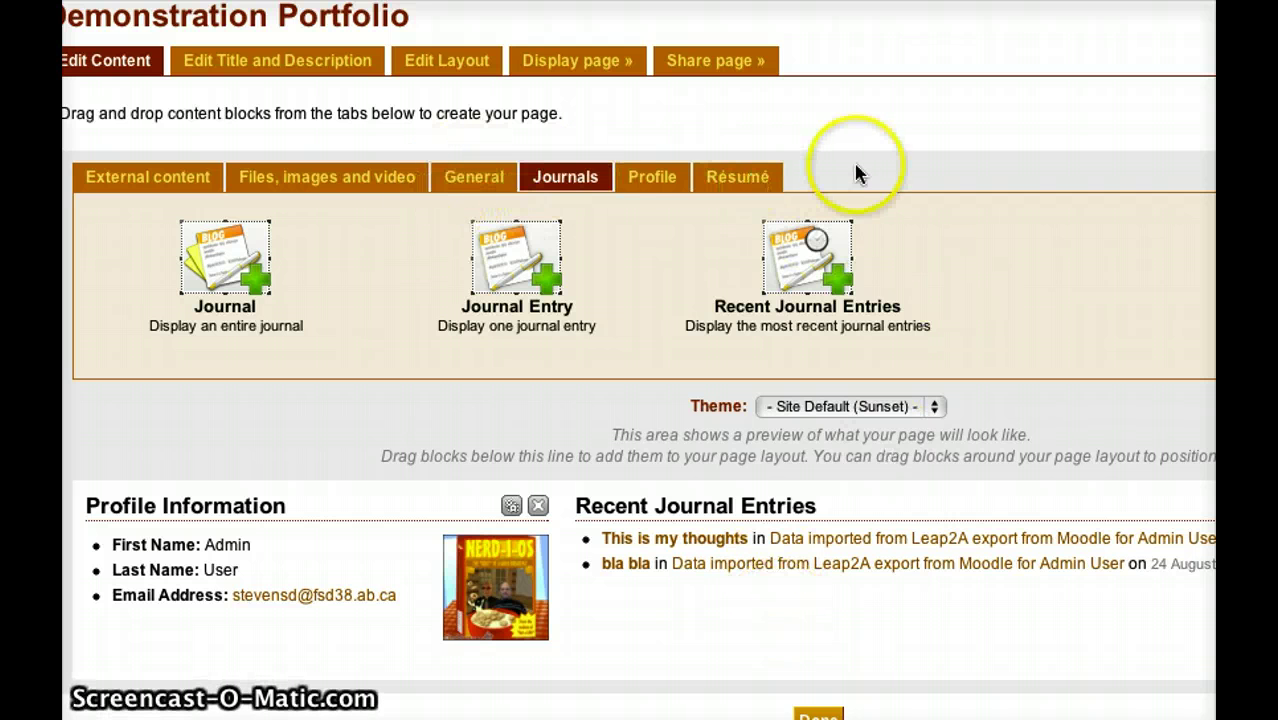
Add a File(s) to Download block to the Demonstration Portfolio page's right column, above Recent Journal Entries
{"action": "left_click", "coordinate": [718, 178]}
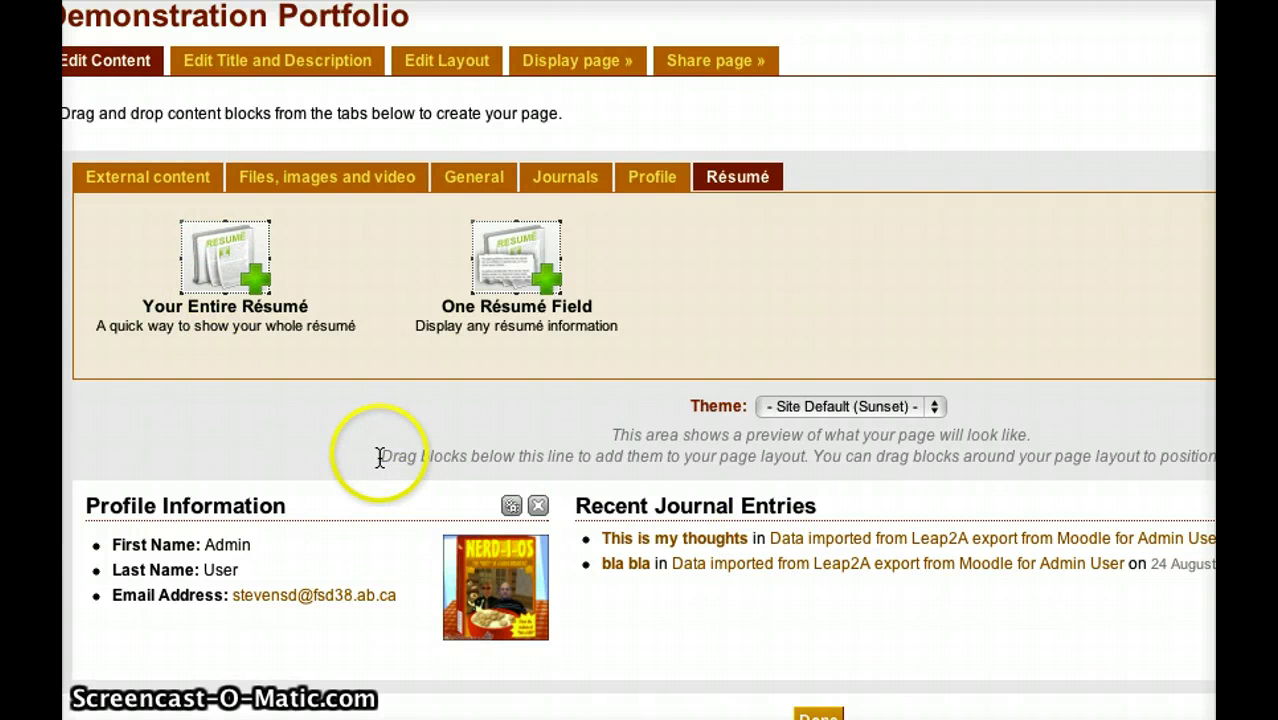
{"action": "left_click", "coordinate": [240, 177]}
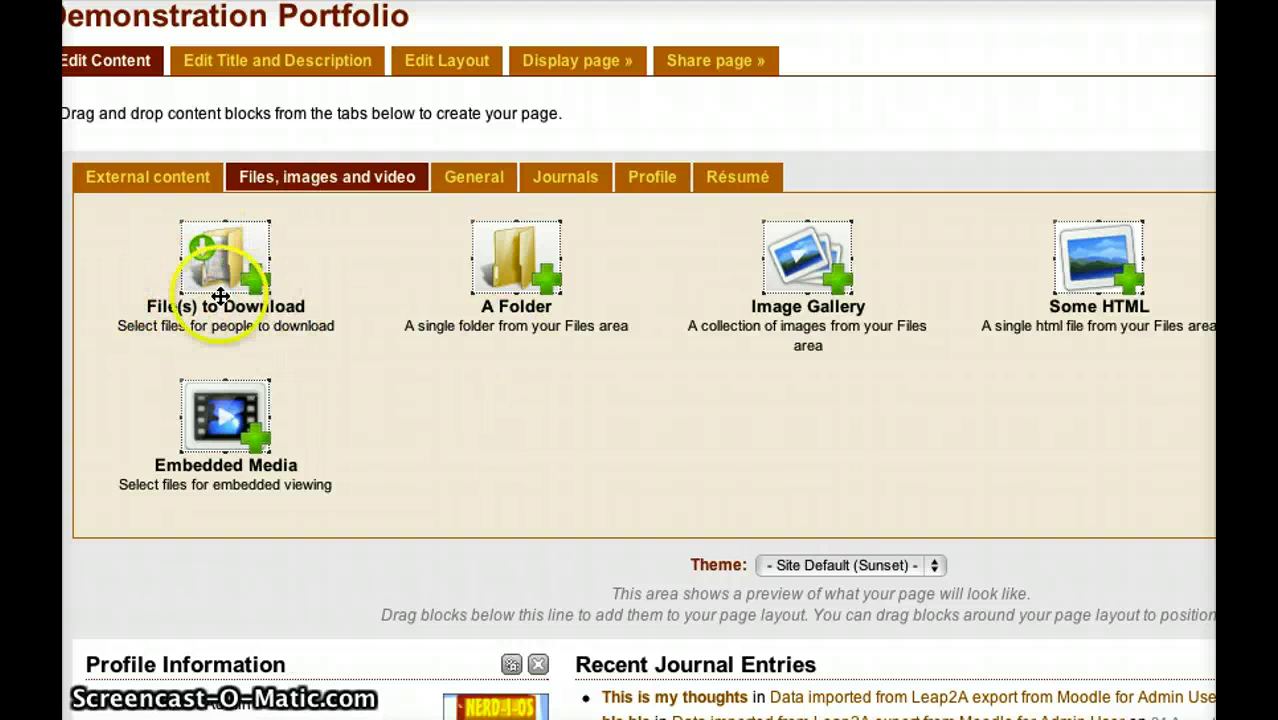
{"action": "scroll", "coordinate": [225, 290], "scroll_direction": "down", "scroll_amount": 3}
{"action": "left_click_drag", "start_coordinate": [422, 228], "coordinate": [848, 566]}
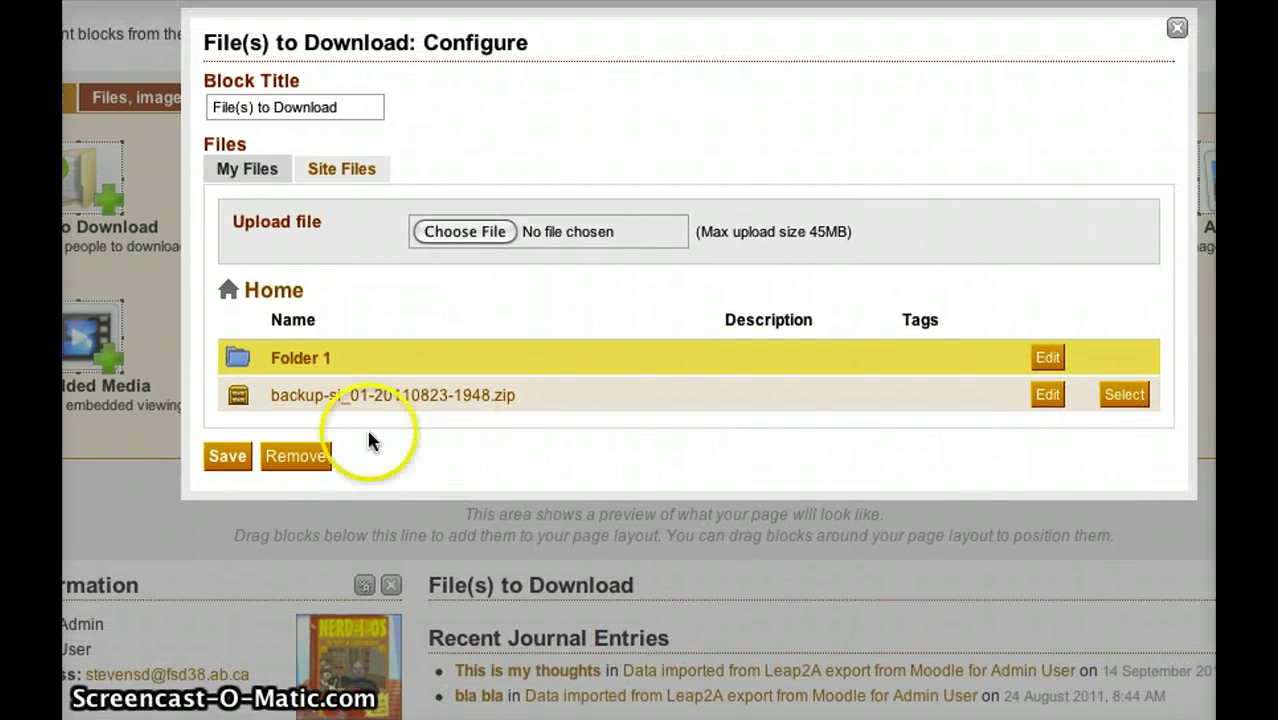
Select DL Presentation from Folder 1 as the File(s) to Download block's file and save the block
{"action": "left_click", "coordinate": [355, 348]}
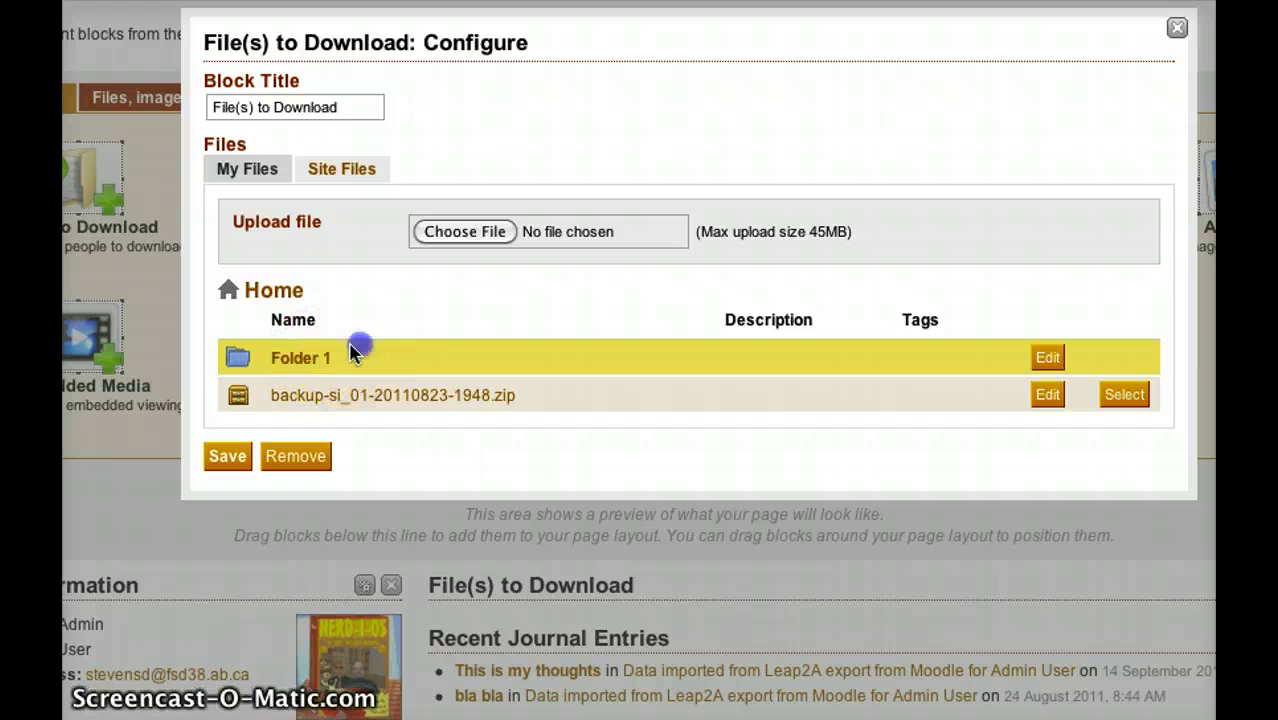
{"action": "left_click", "coordinate": [319, 357]}
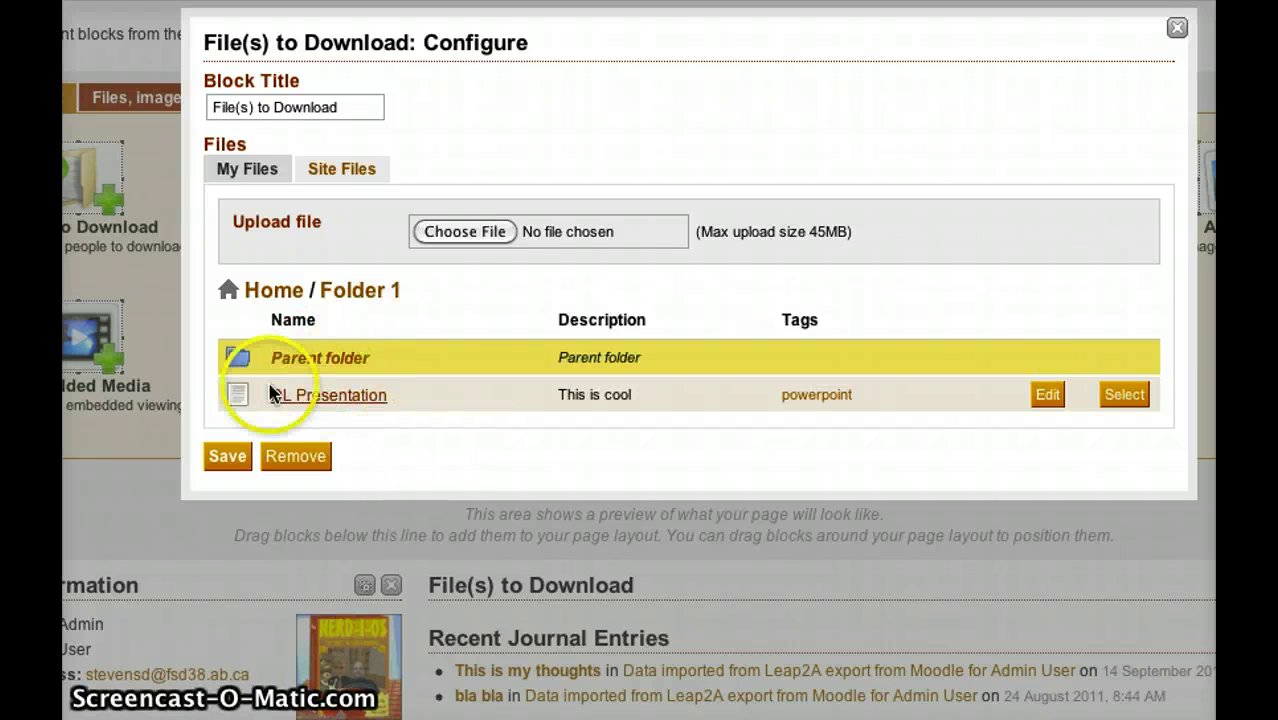
{"action": "left_click", "coordinate": [1113, 398]}
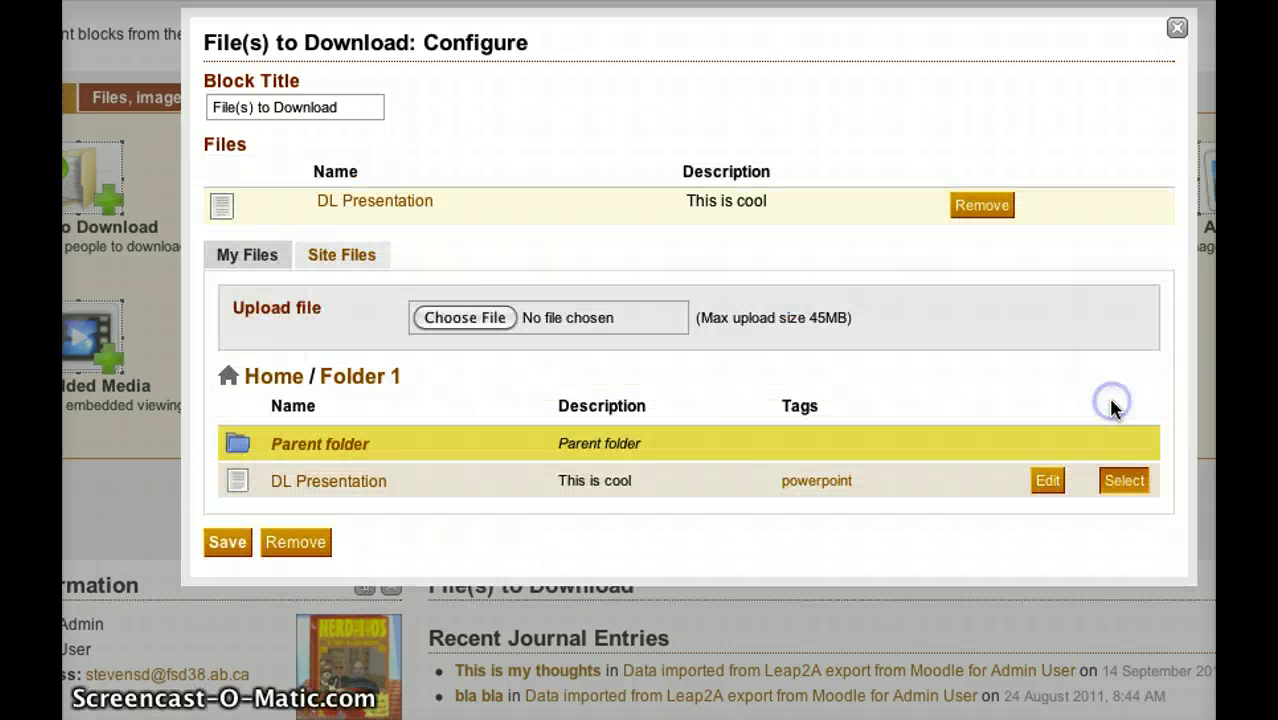
{"action": "left_click", "coordinate": [455, 333]}
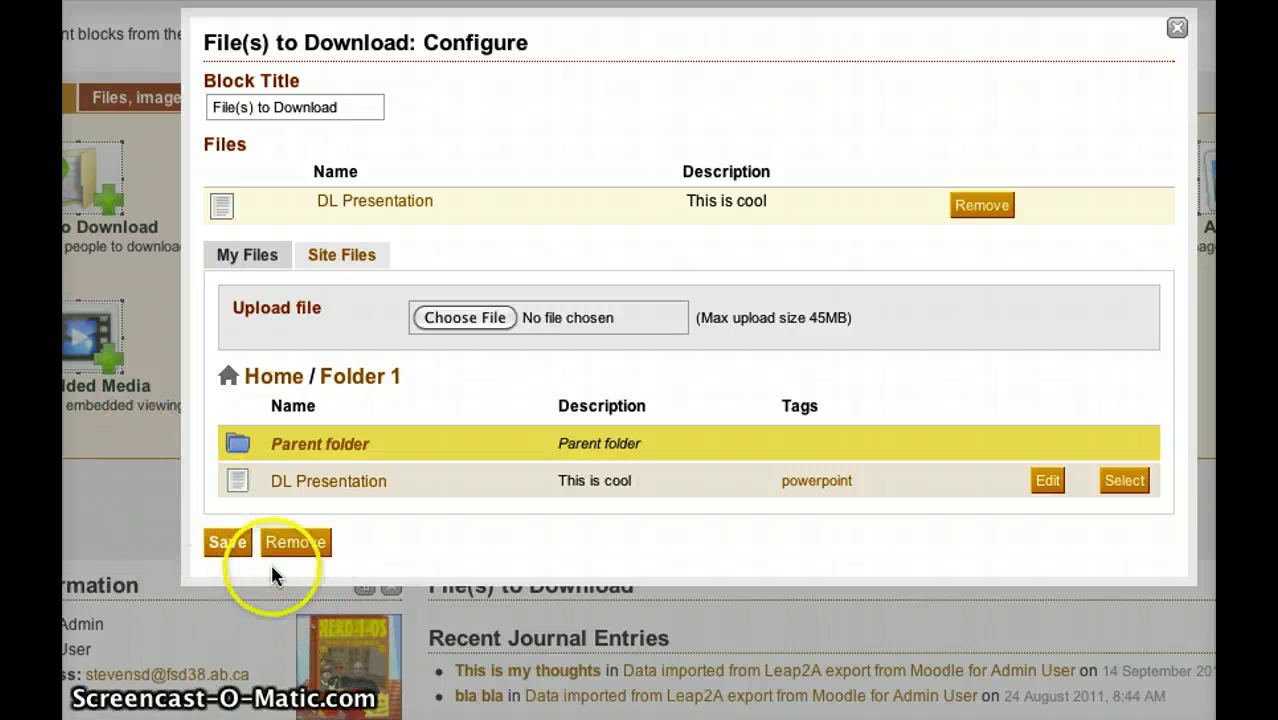
{"action": "left_click", "coordinate": [224, 541]}
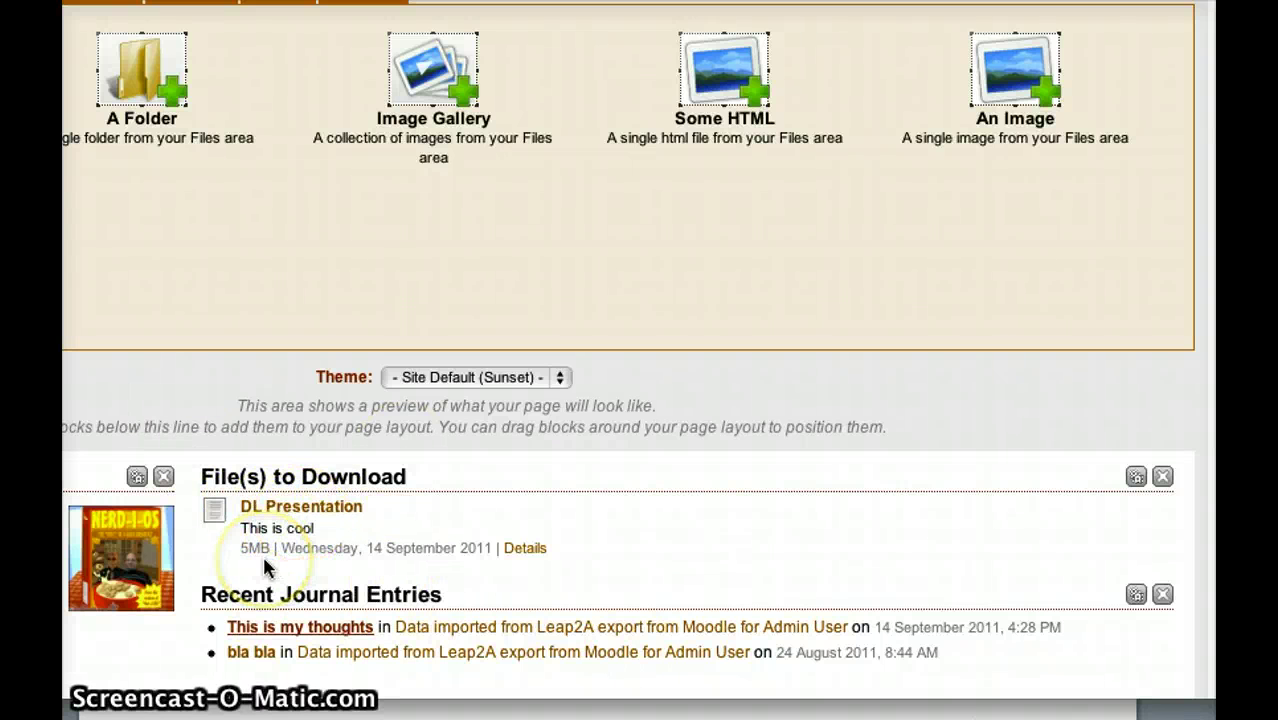
Set the Demonstration Portfolio page's theme to Aqua and finish editing the page
{"action": "scroll", "coordinate": [262, 553], "scroll_direction": "down", "scroll_amount": 2}
{"action": "scroll", "coordinate": [265, 565], "scroll_direction": "down", "scroll_amount": 2}
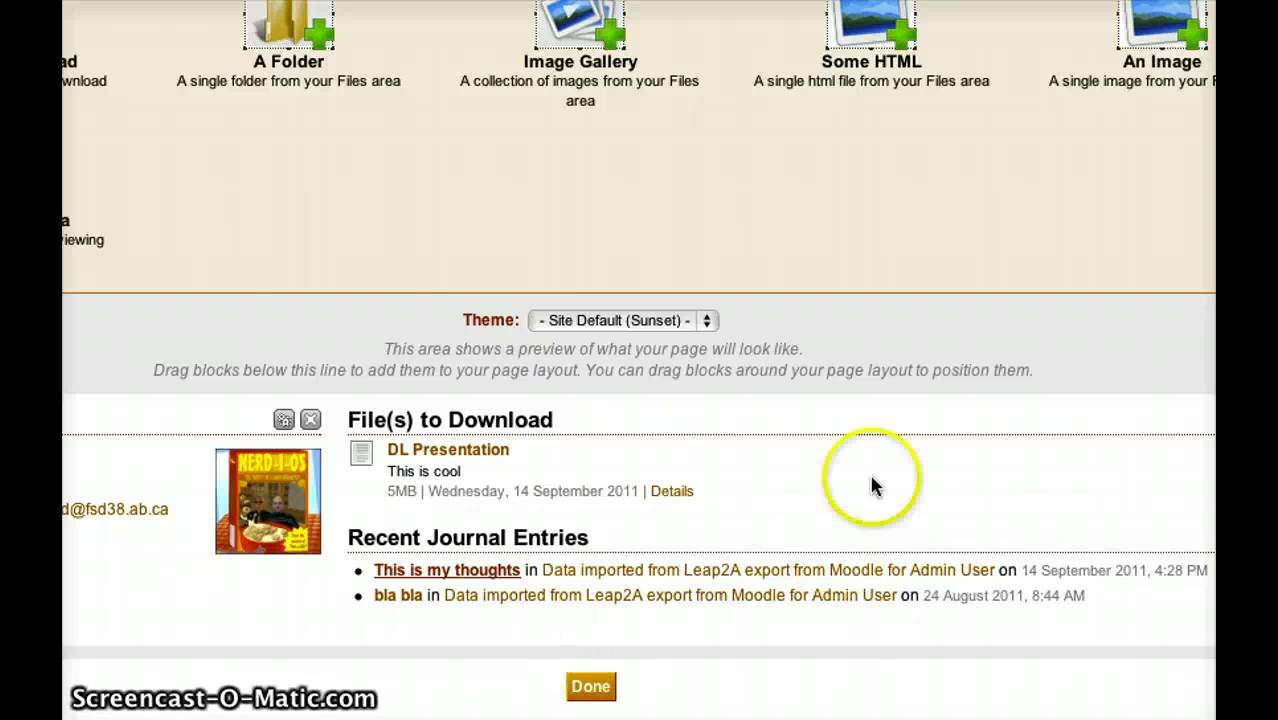
{"action": "left_click", "coordinate": [556, 321]}
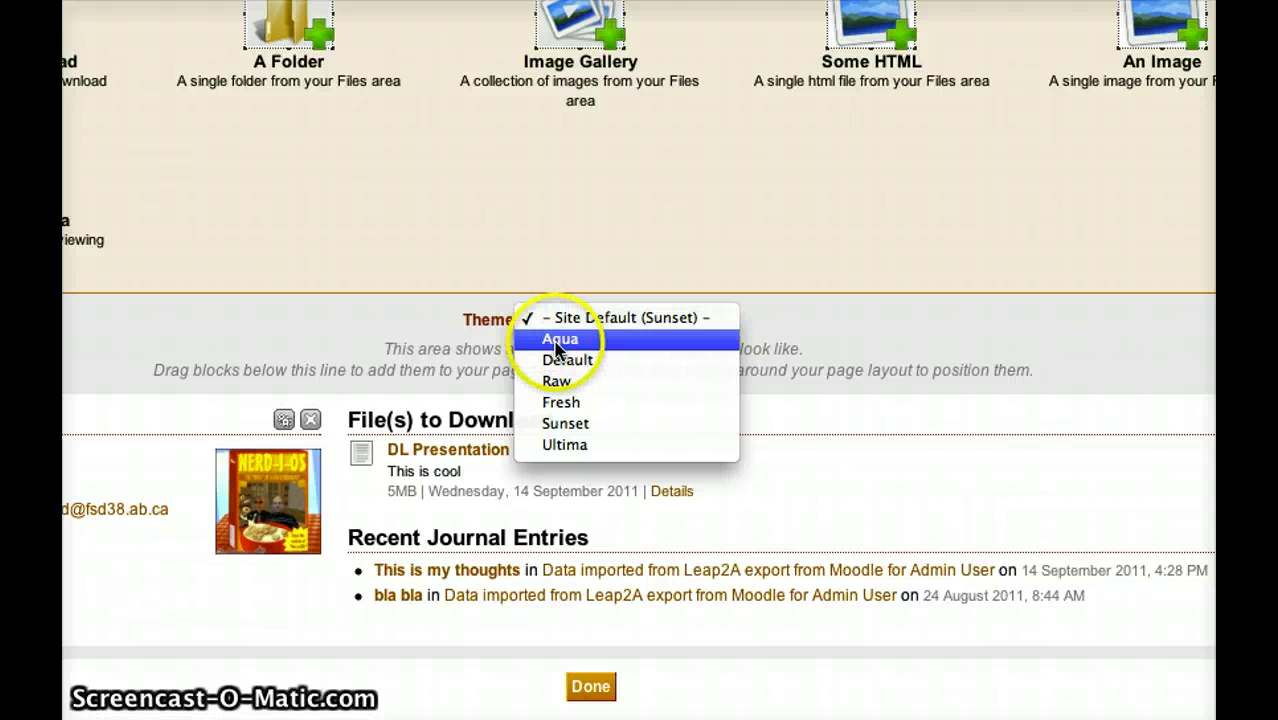
{"action": "left_click", "coordinate": [557, 341]}
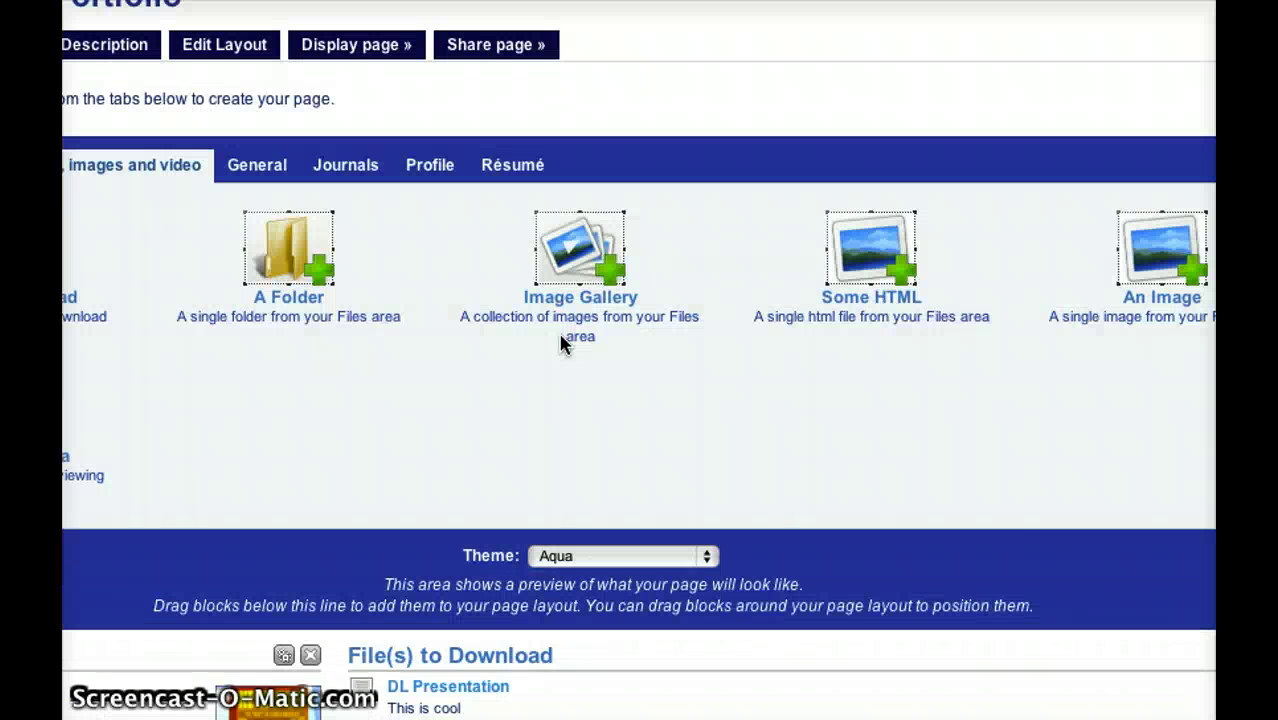
{"action": "left_click", "coordinate": [551, 434]}
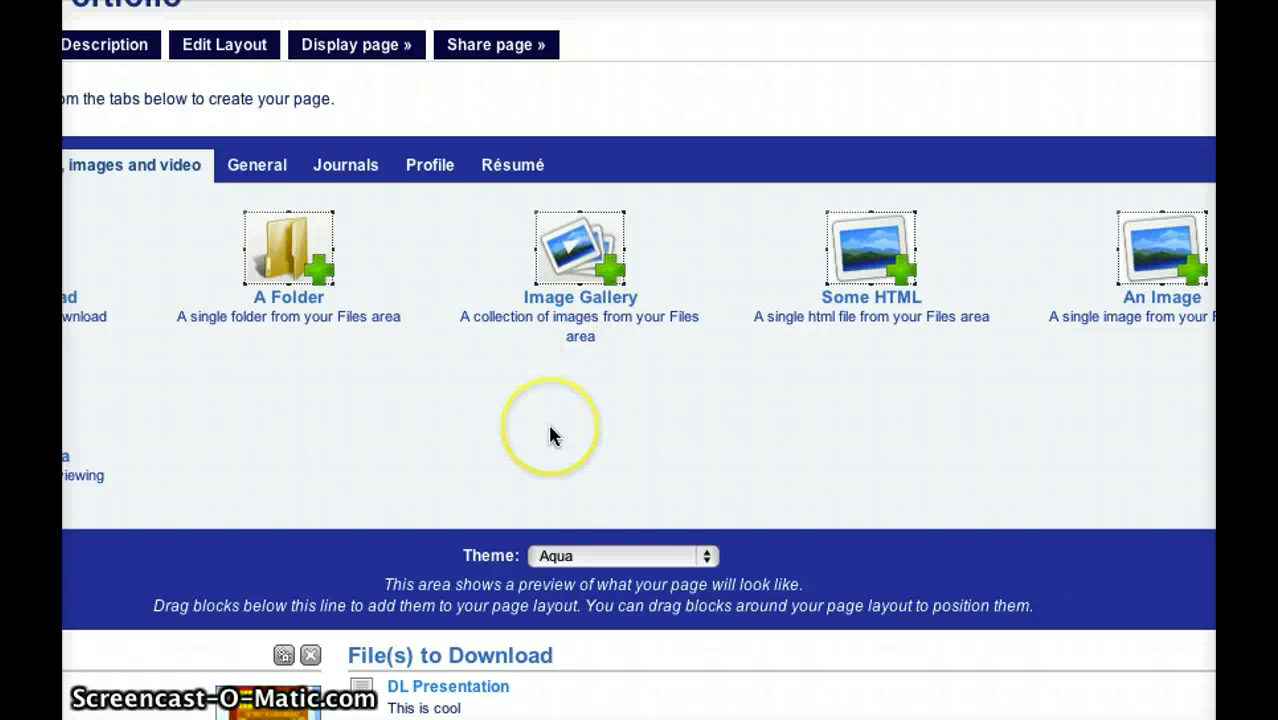
{"action": "scroll", "coordinate": [552, 433], "scroll_direction": "down", "scroll_amount": 3}
{"action": "scroll", "coordinate": [551, 434], "scroll_direction": "down", "scroll_amount": 3}
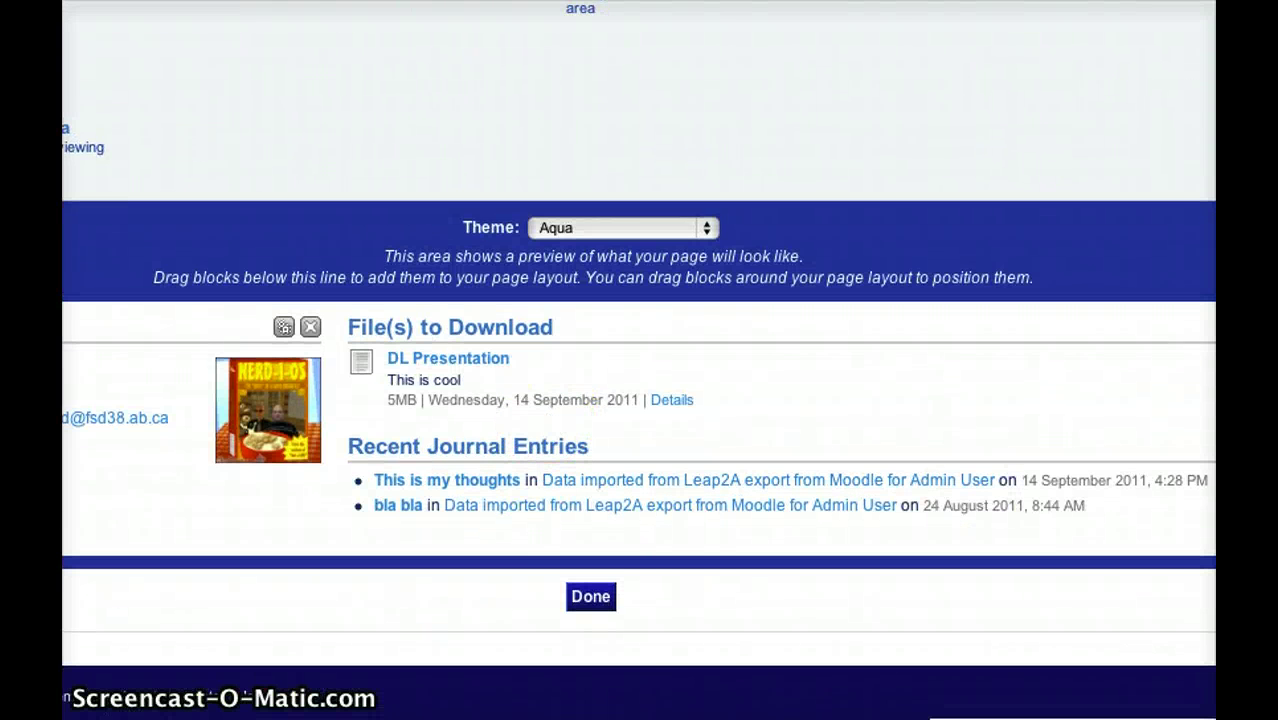
{"action": "left_click", "coordinate": [591, 597]}
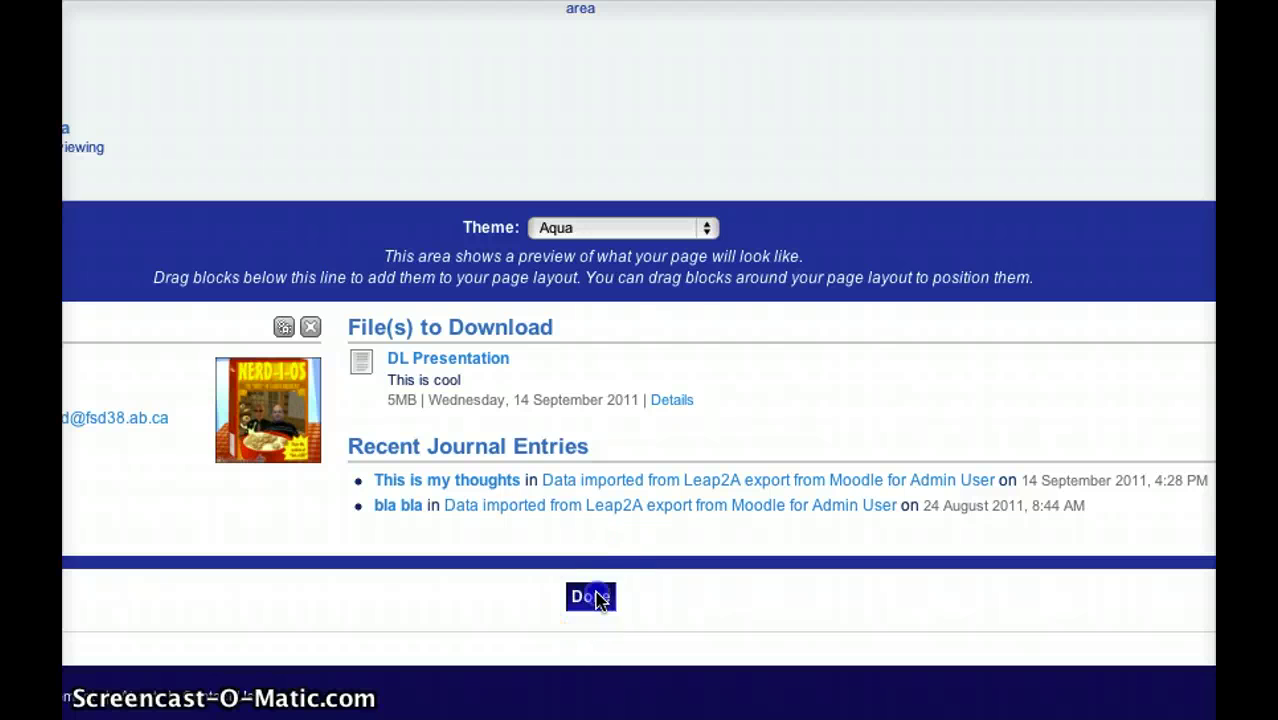
{"action": "left_click", "coordinate": [393, 613]}
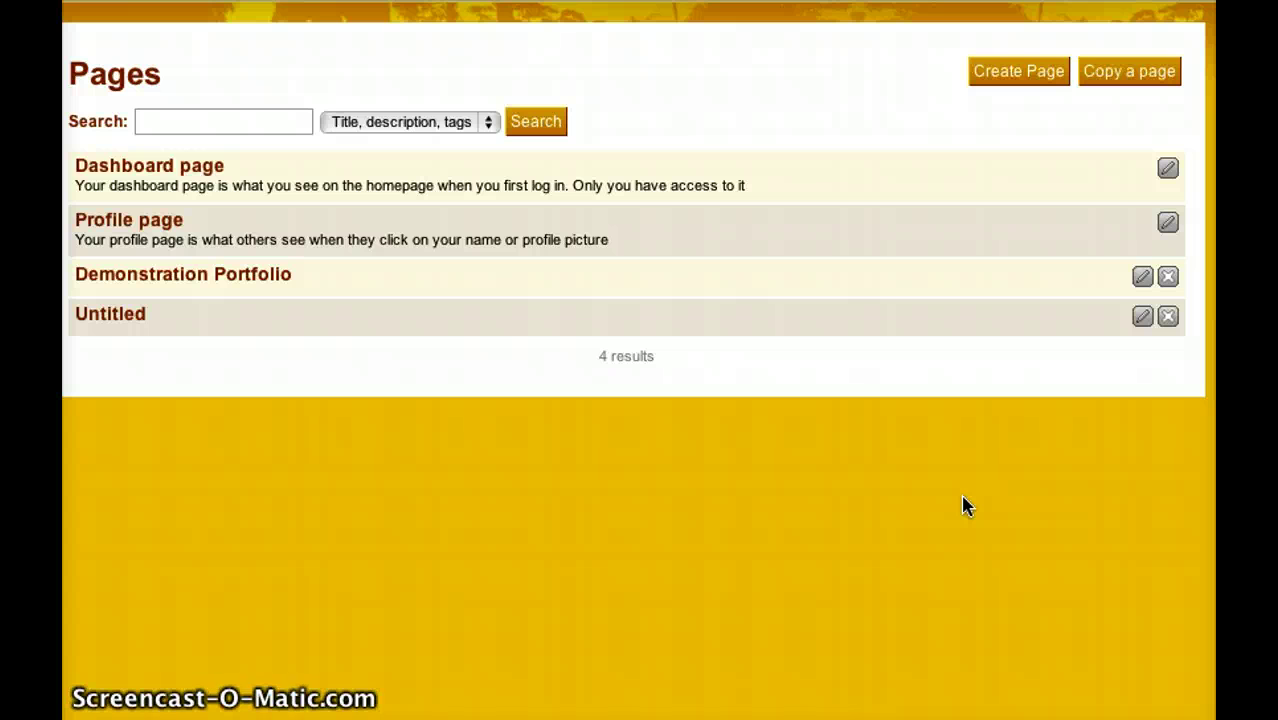
{"action": "left_click", "coordinate": [847, 525]}
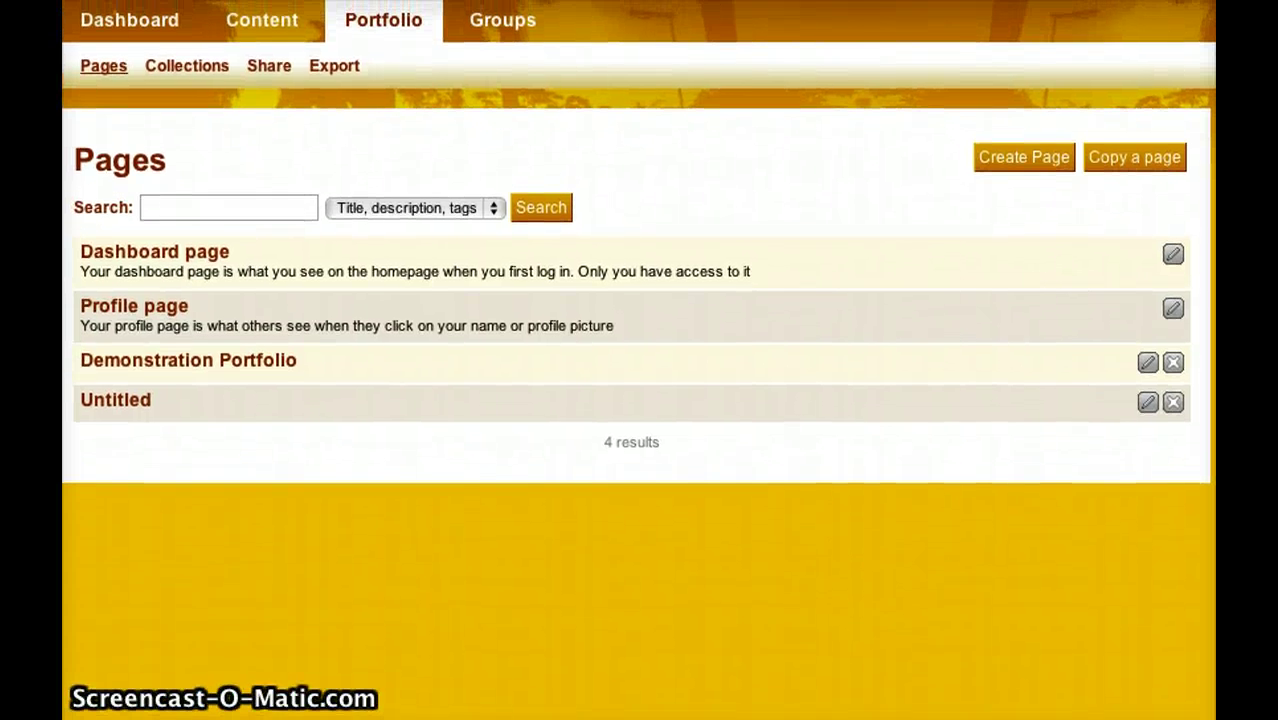
{"action": "left_click", "coordinate": [420, 594]}
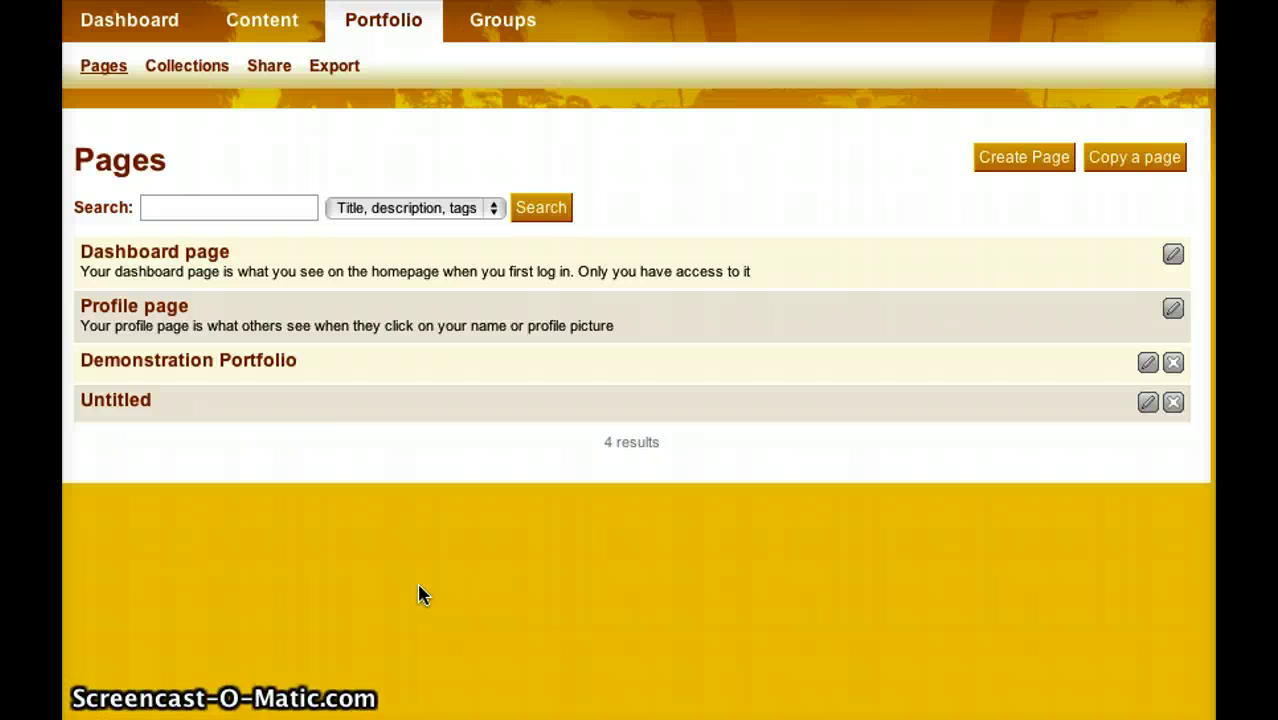
Generate a new secret URL for the Demonstration Portfolio page in the portfolio's sharing settings
{"action": "left_click", "coordinate": [263, 103]}
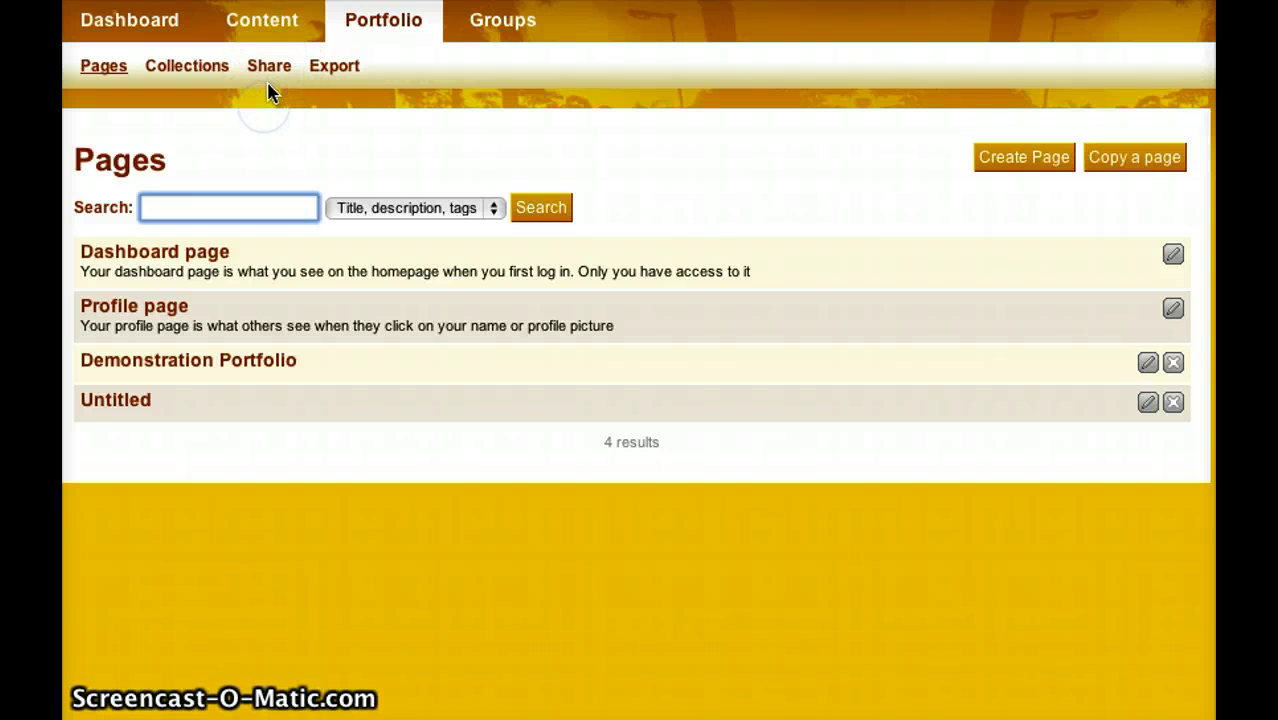
{"action": "left_click", "coordinate": [269, 70]}
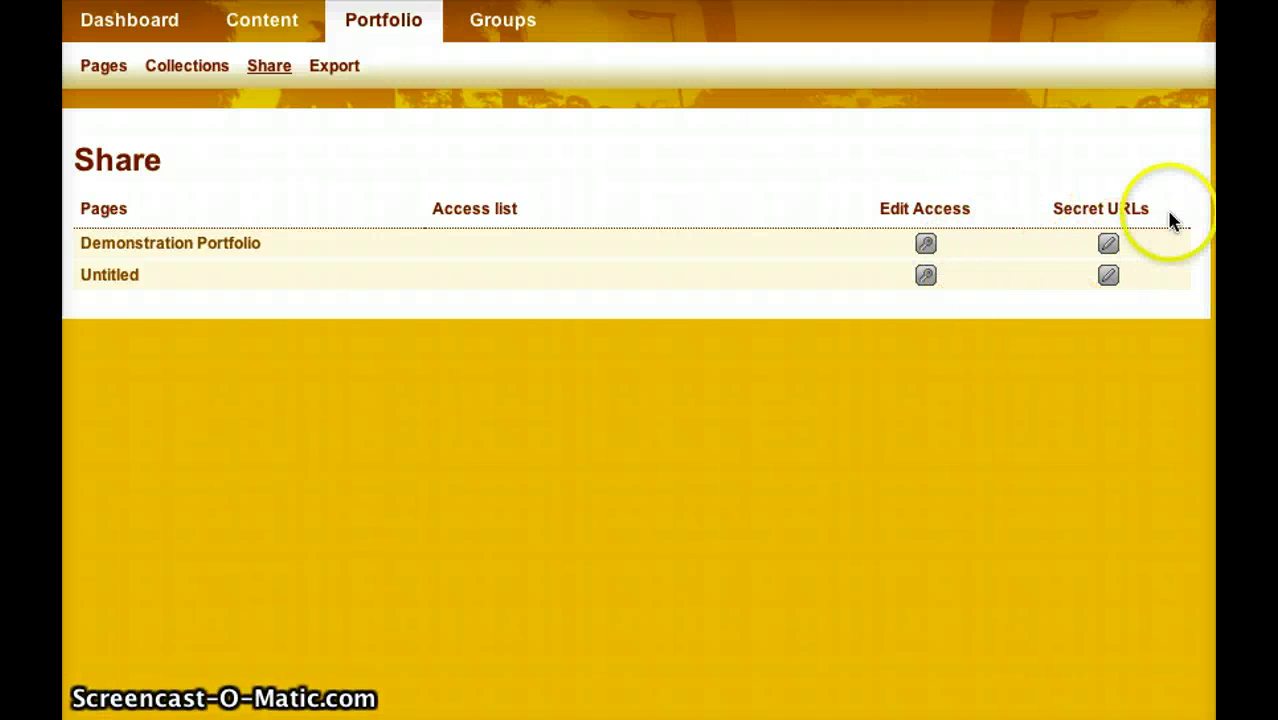
{"action": "left_click", "coordinate": [1110, 246]}
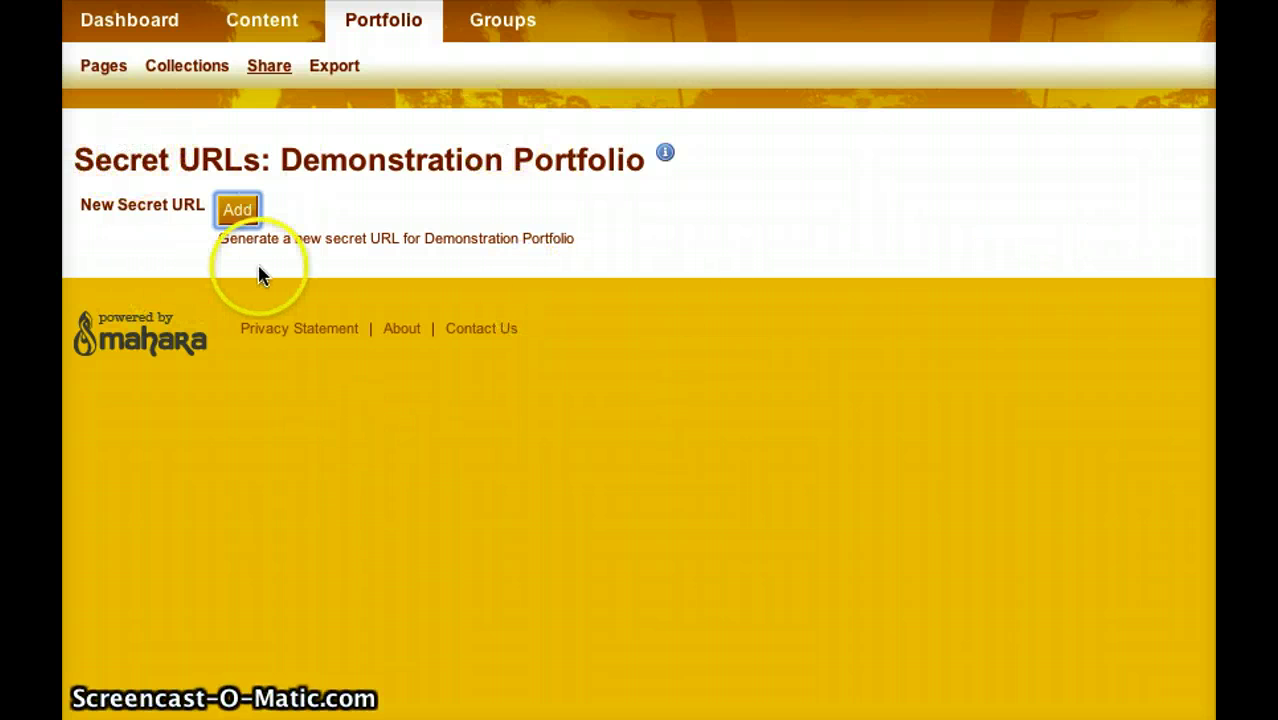
{"action": "left_click", "coordinate": [227, 213]}
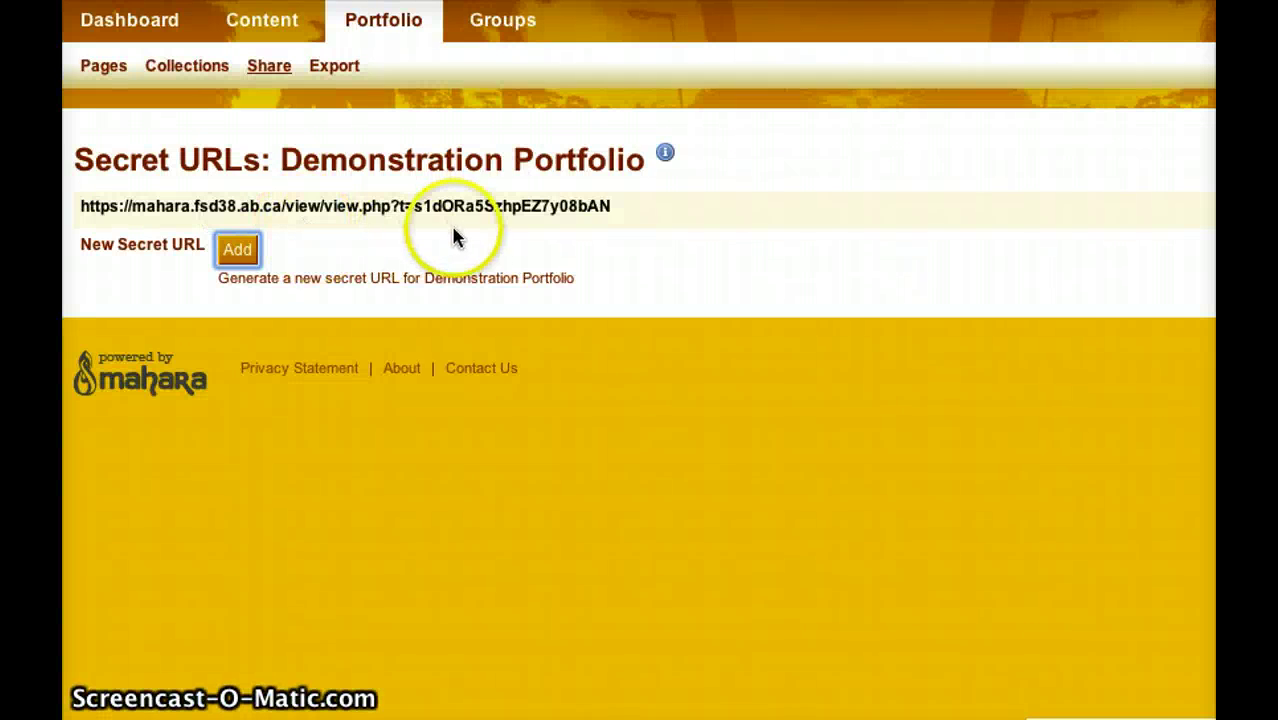
{"action": "left_click", "coordinate": [631, 211]}
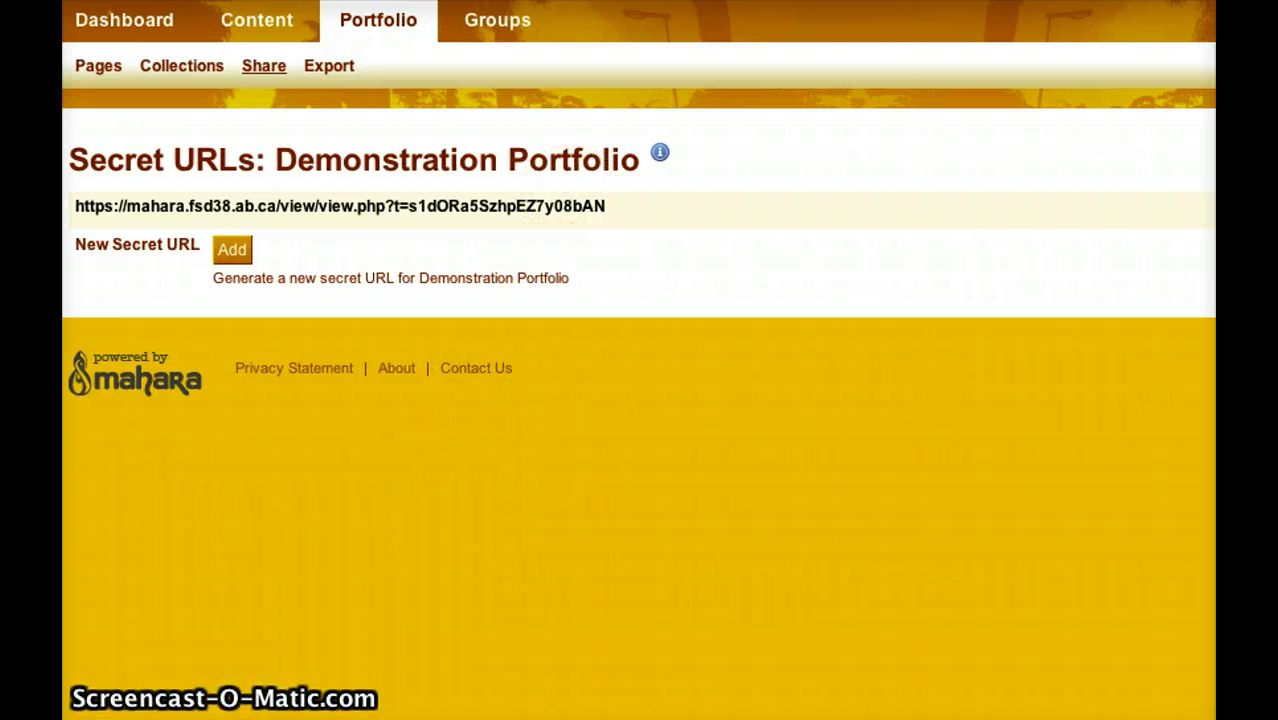
Limit the secret URL's access period to 2011/09/14 16:36 through 2011/09/15 16:36 and save it
{"action": "scroll", "coordinate": [639, 360], "scroll_direction": "right", "scroll_amount": 10}
{"action": "scroll", "coordinate": [639, 360], "scroll_direction": "down", "scroll_amount": 1}
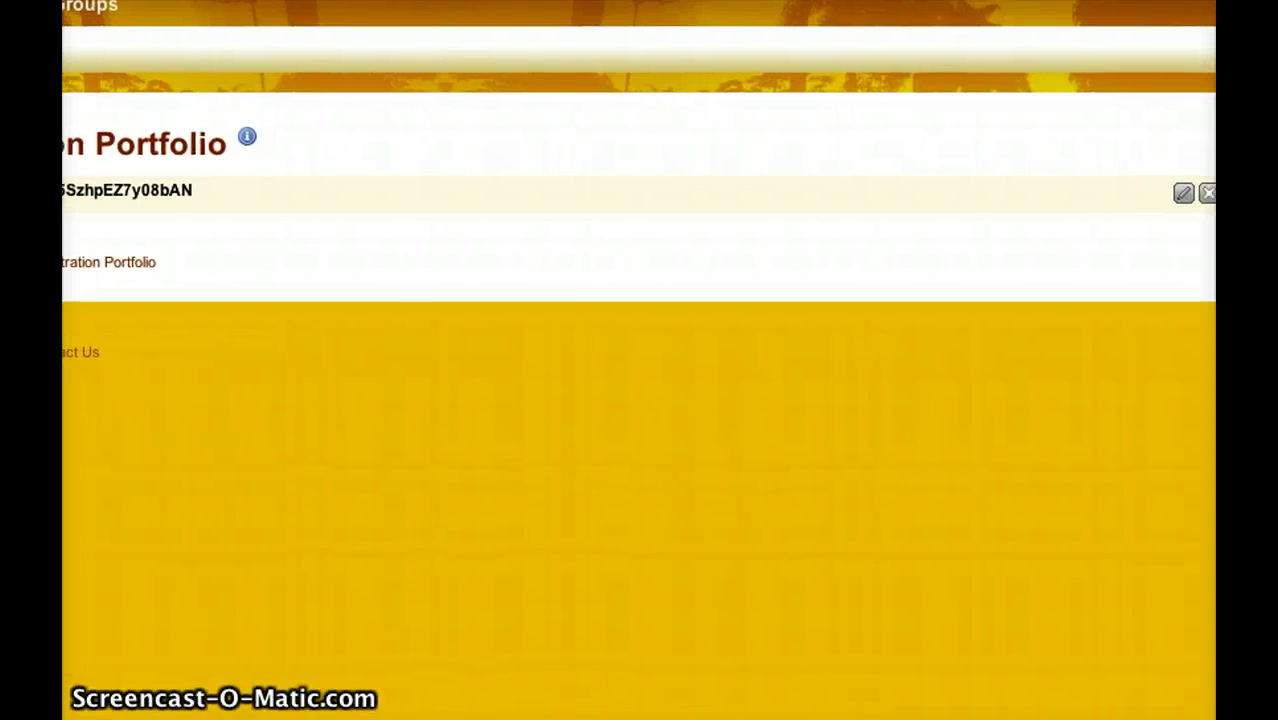
{"action": "left_click", "coordinate": [1180, 199]}
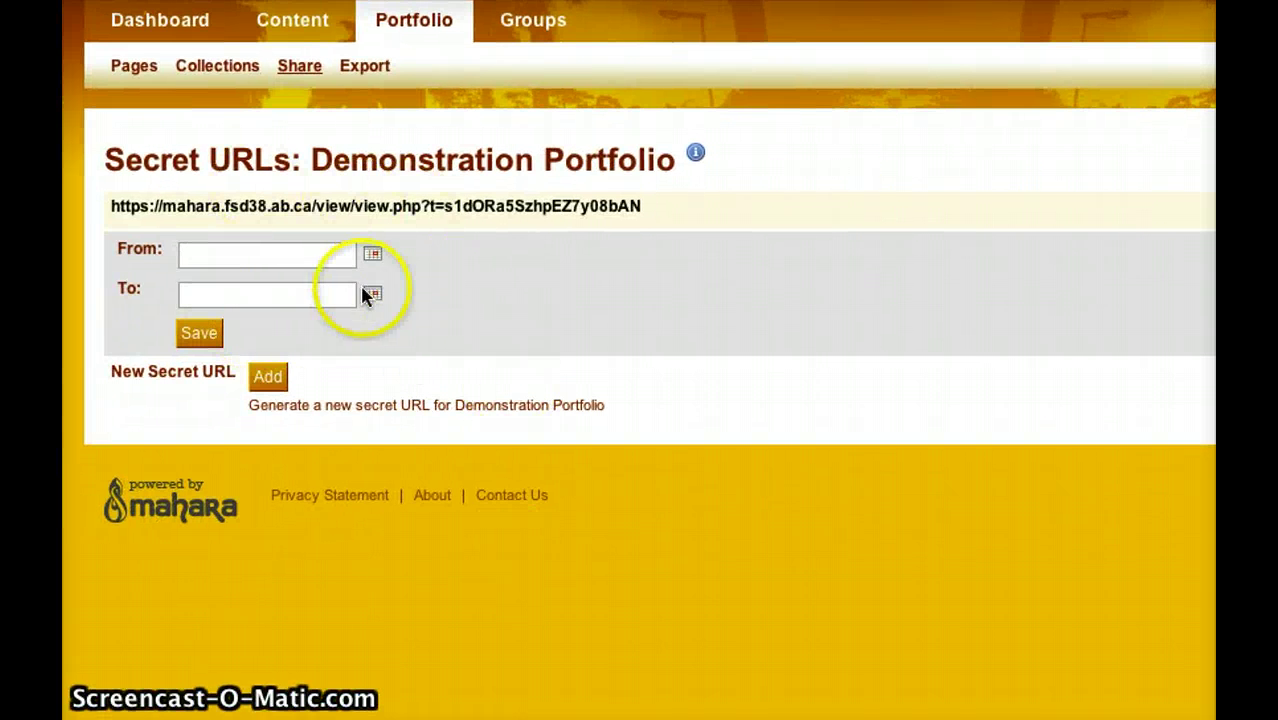
{"action": "left_click", "coordinate": [377, 255]}
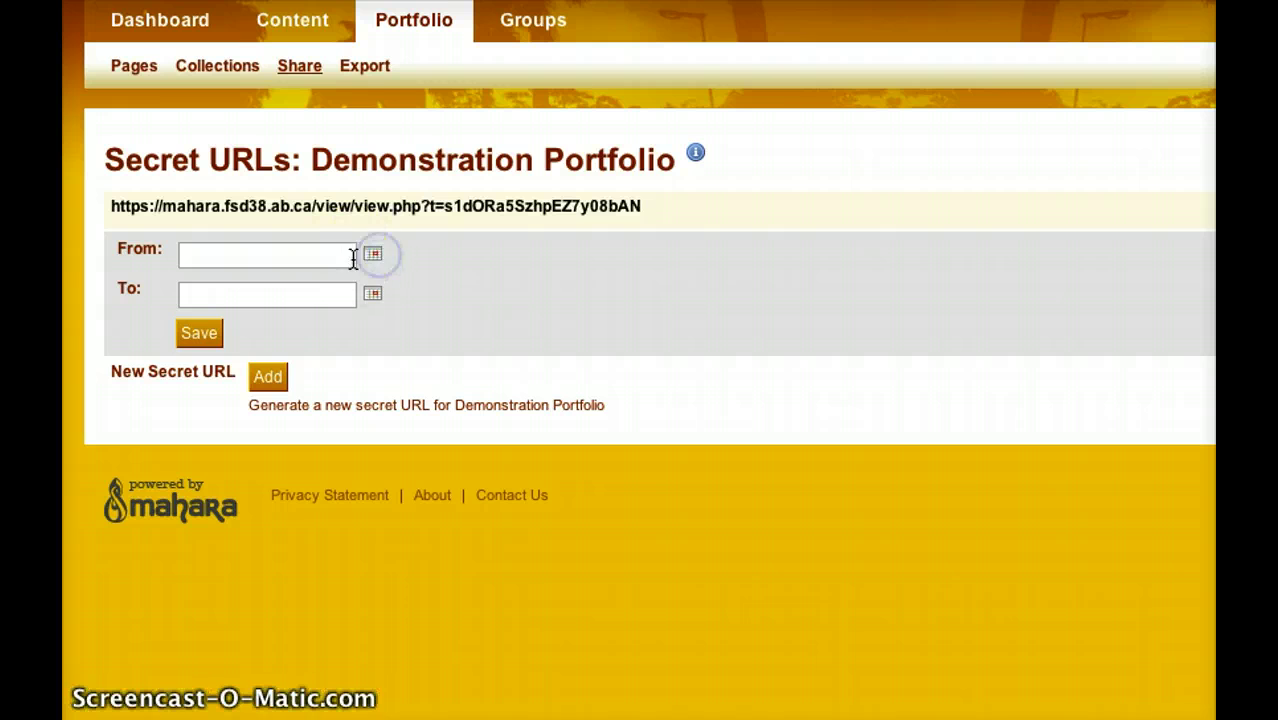
{"action": "left_click", "coordinate": [368, 257]}
{"action": "left_click", "coordinate": [549, 392]}
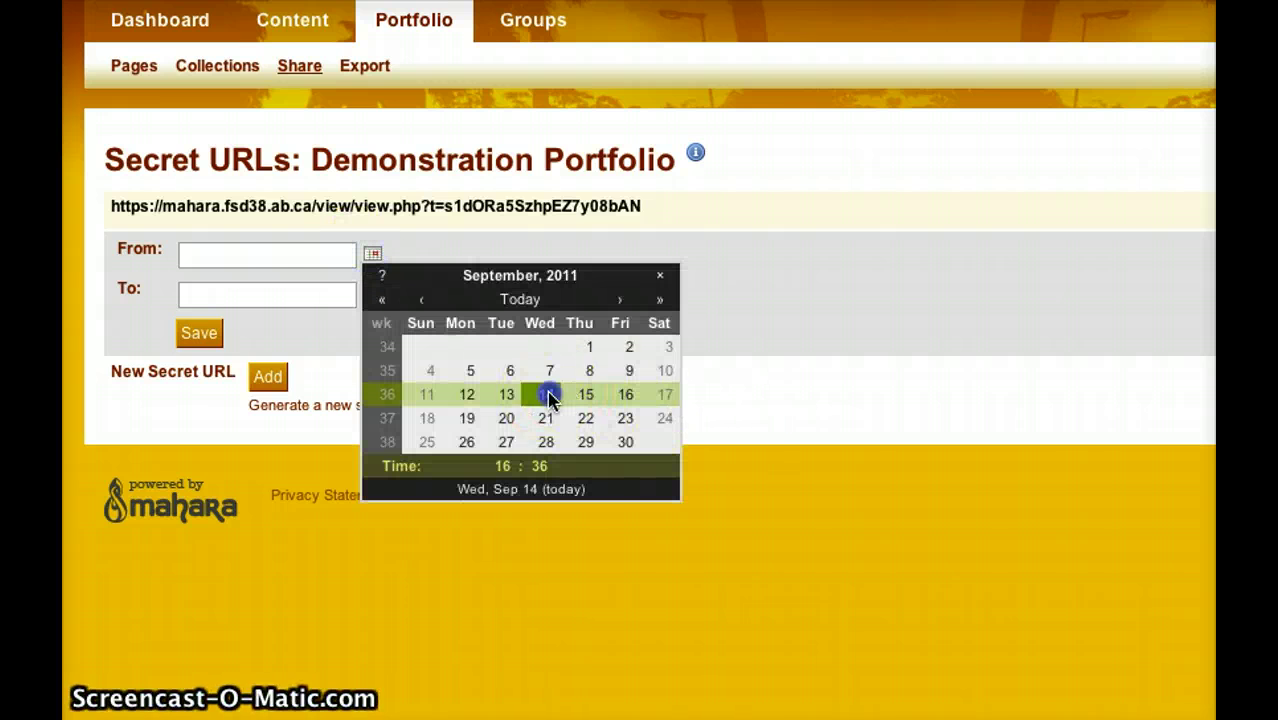
{"action": "left_click", "coordinate": [372, 292]}
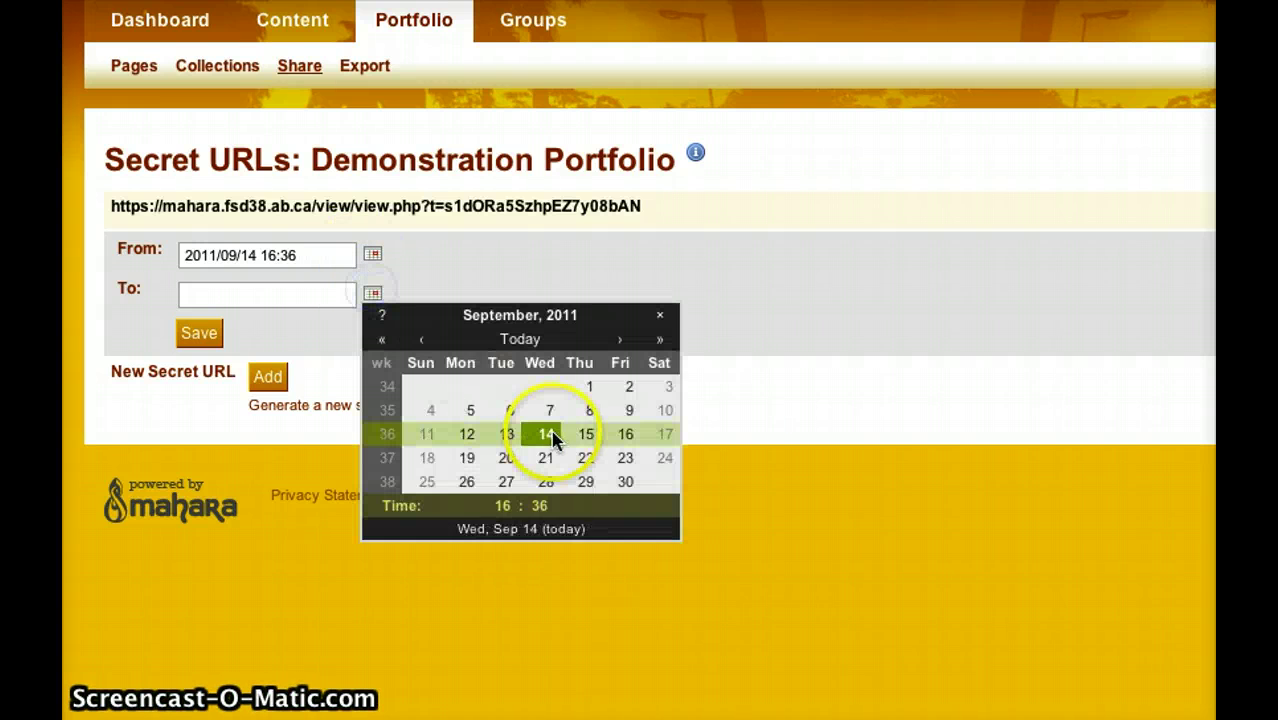
{"action": "left_click", "coordinate": [577, 437]}
{"action": "left_click", "coordinate": [205, 333]}
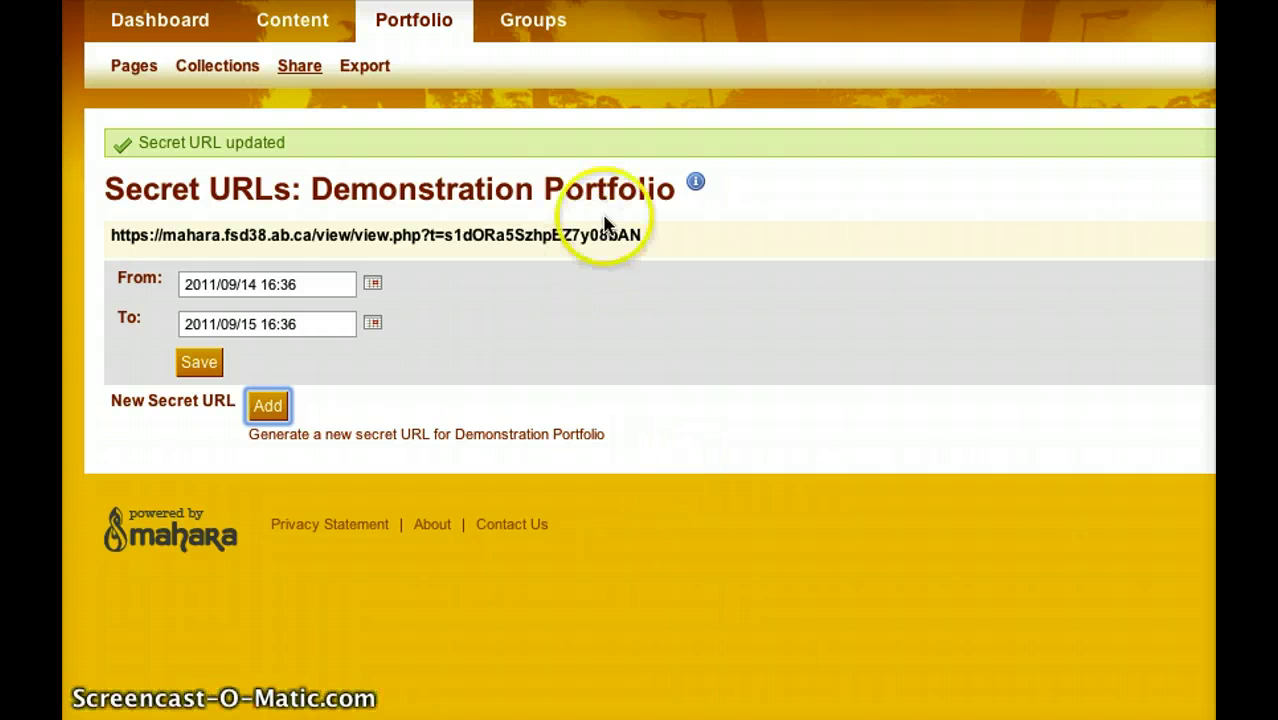
Copy the Demonstration Portfolio's secret URL and open it in the browser to view the shared page
{"action": "left_click_drag", "start_coordinate": [645, 236], "coordinate": [112, 235]}
{"action": "right_click", "coordinate": [131, 240]}
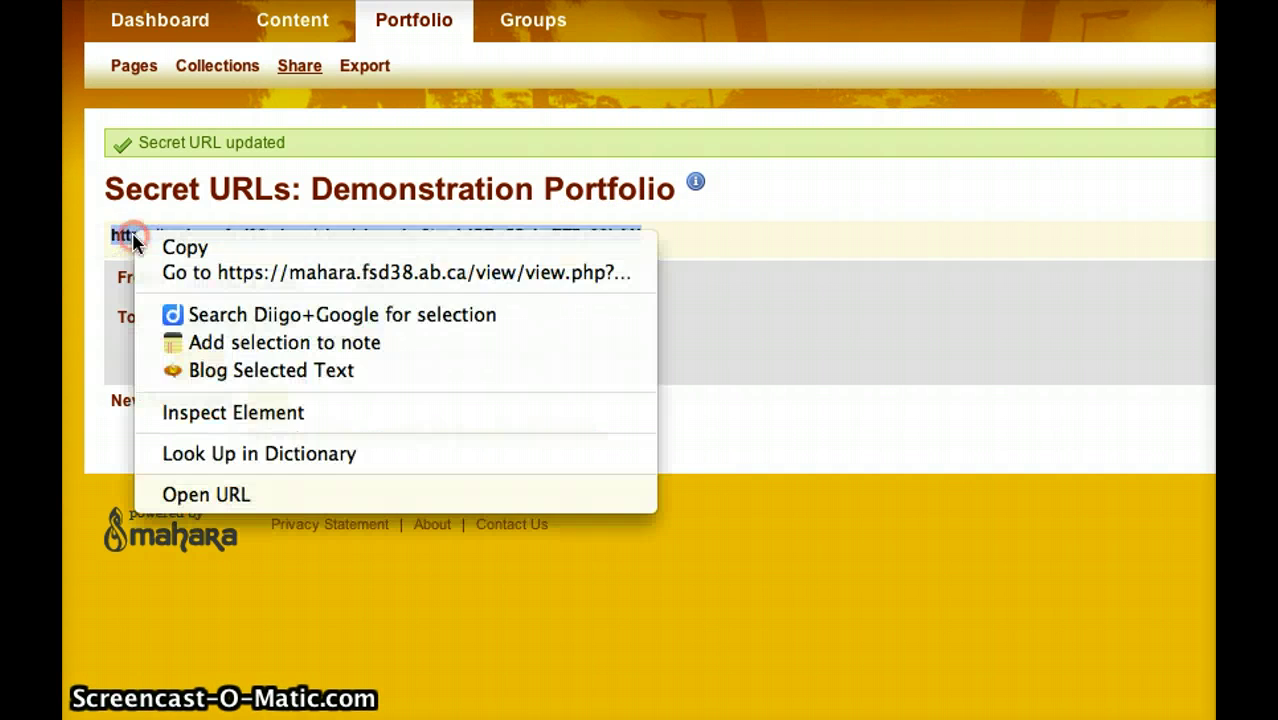
{"action": "left_click", "coordinate": [176, 250]}
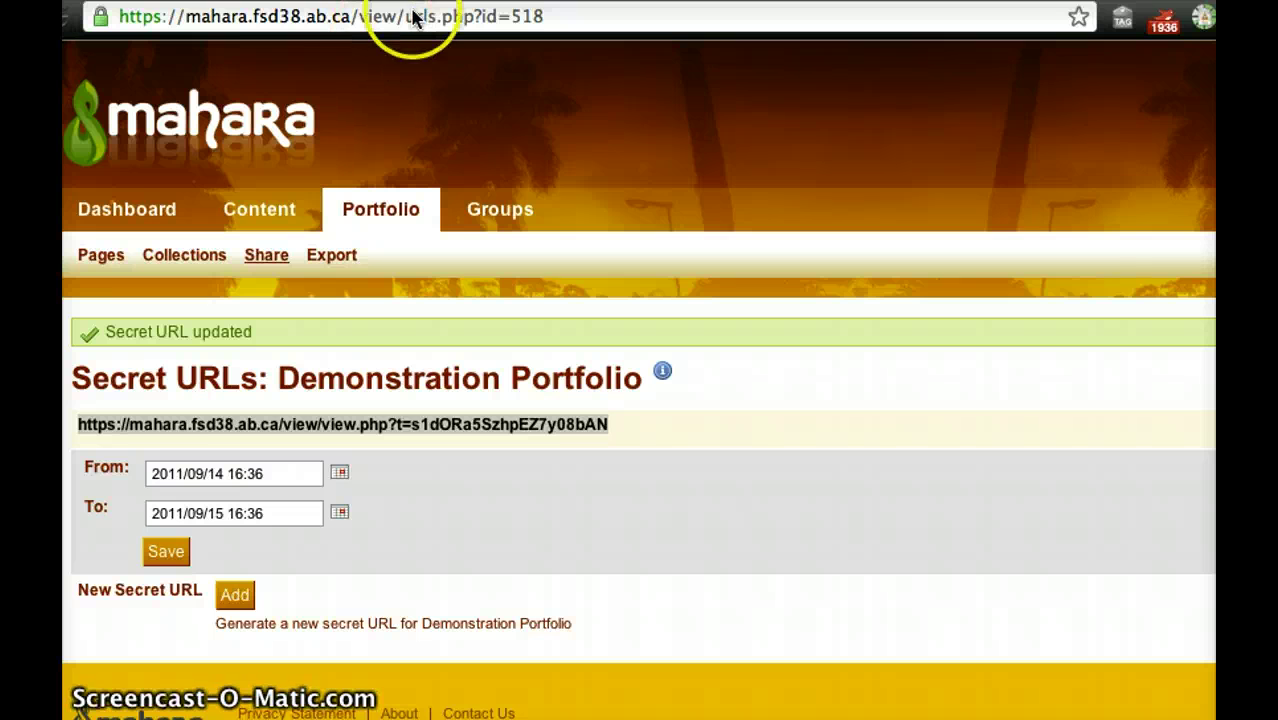
{"action": "left_click", "coordinate": [410, 18]}
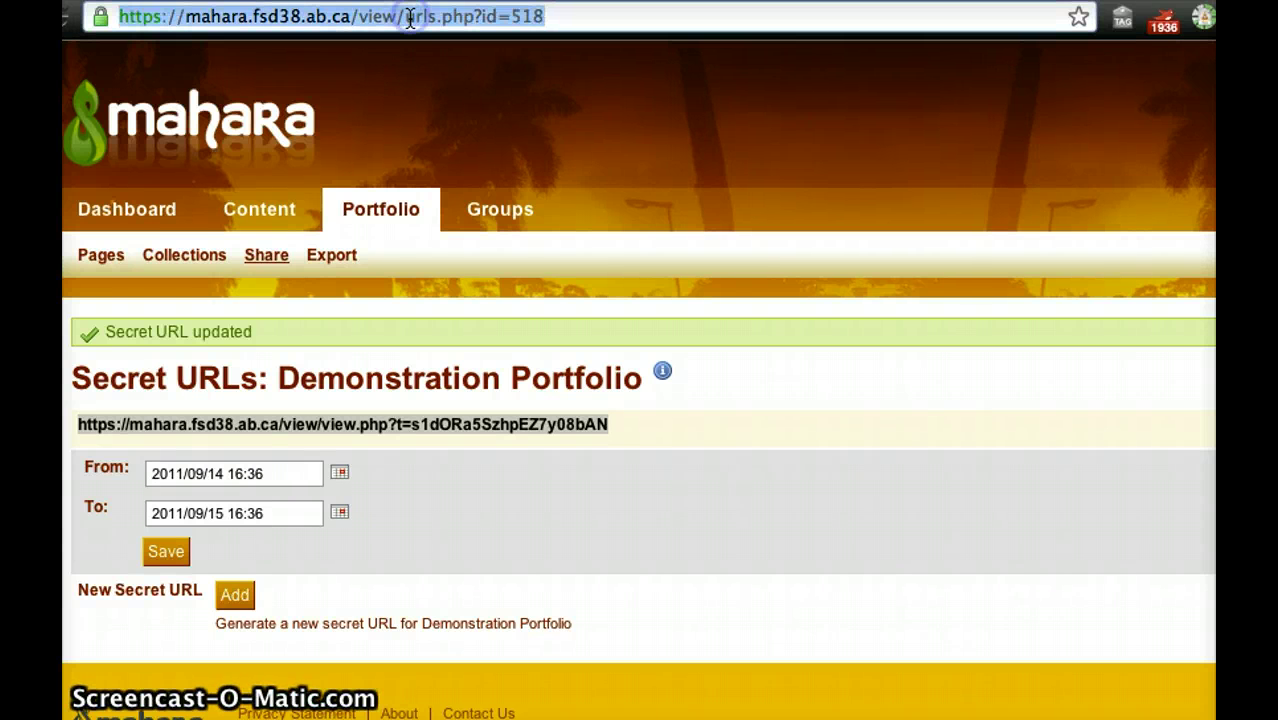
{"action": "right_click", "coordinate": [410, 18]}
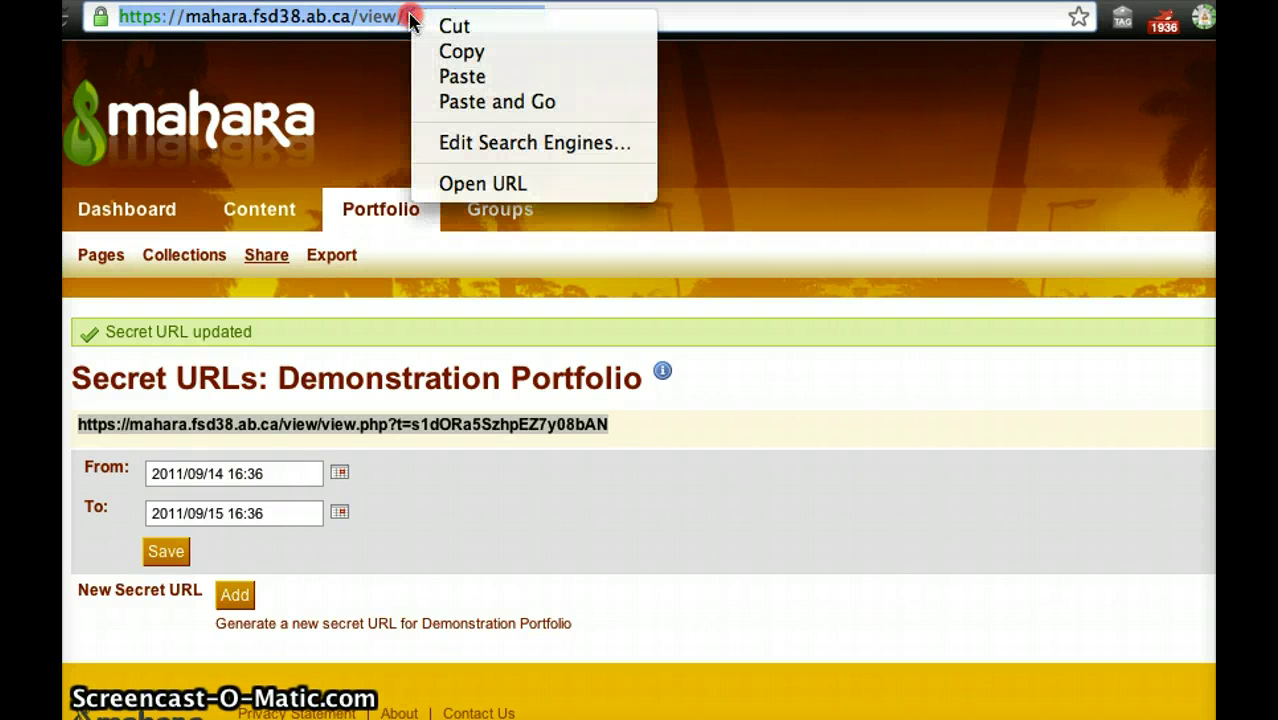
{"action": "left_click", "coordinate": [538, 77]}
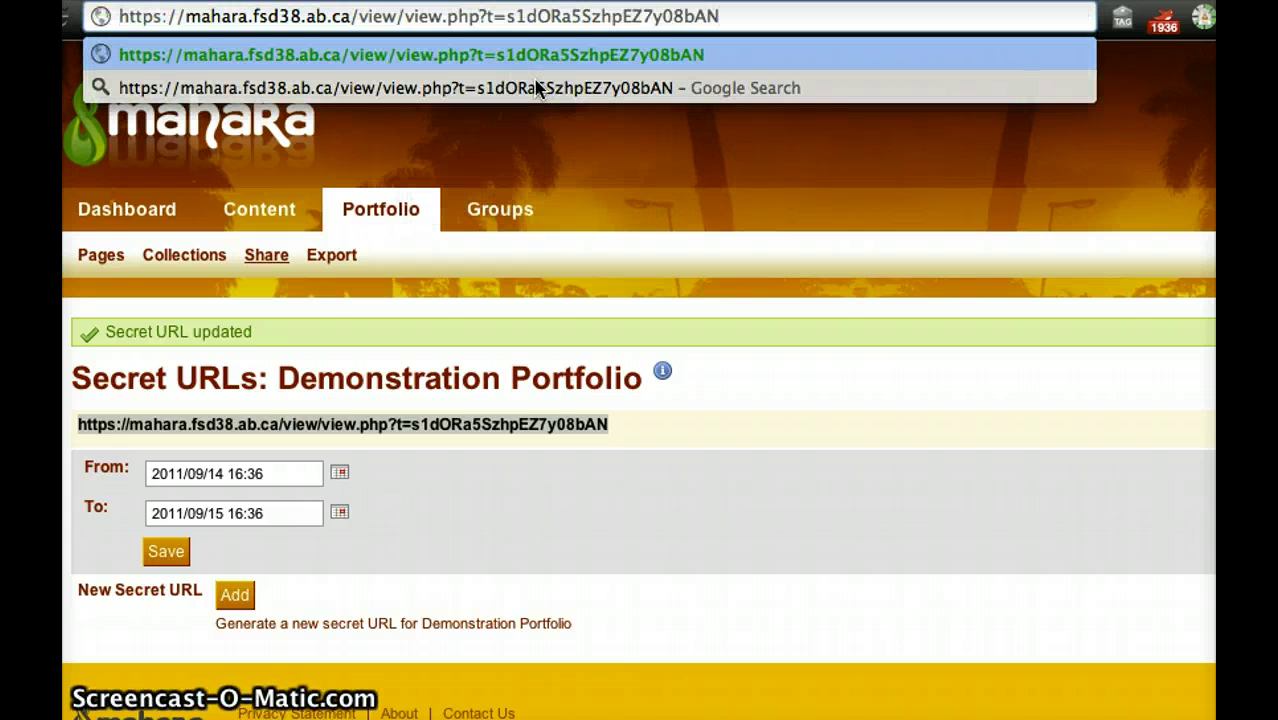
{"action": "key", "text": "Return"}
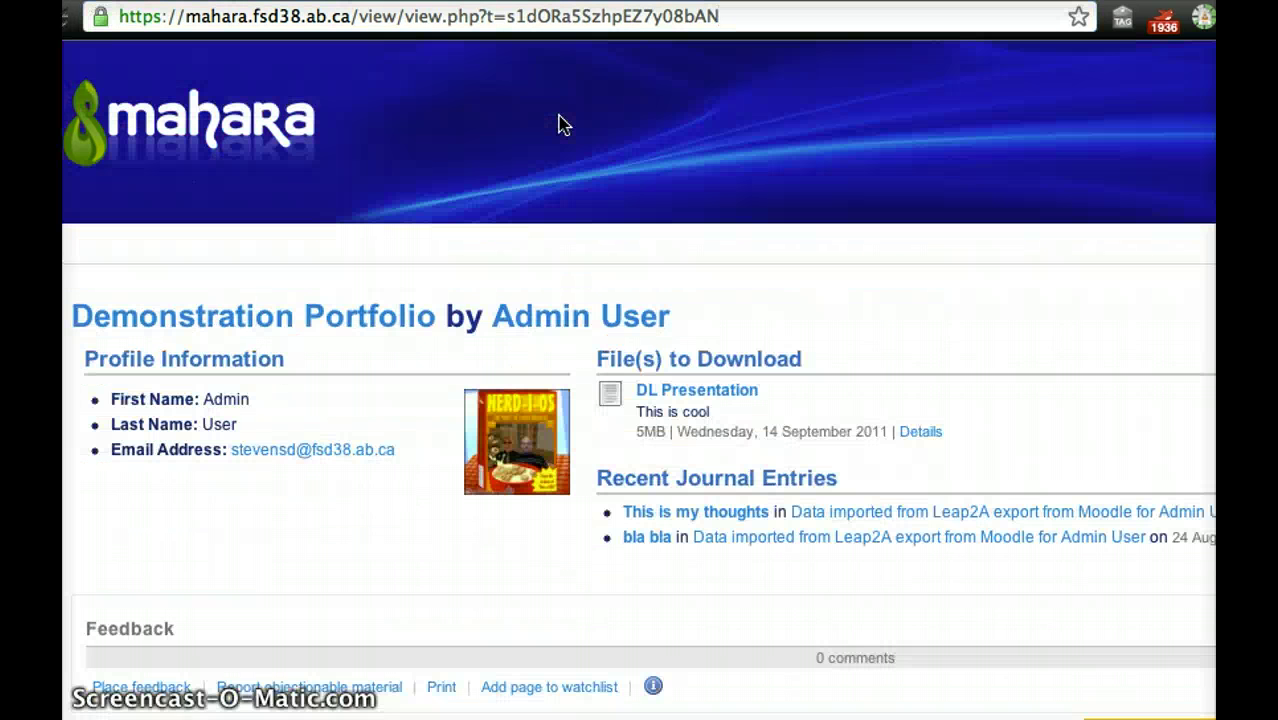